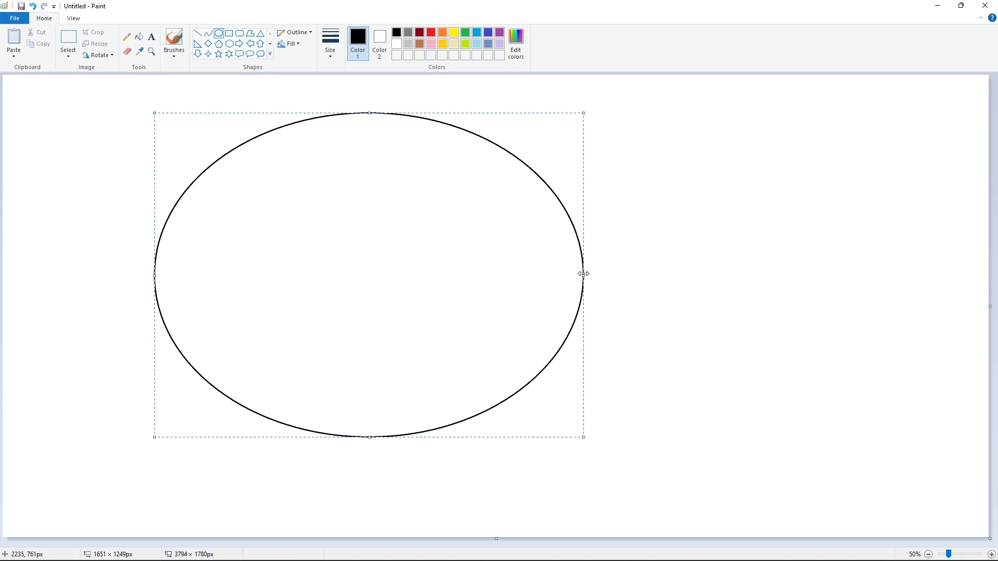
Draw a smaller ellipse, about 1043 × 749 px, inside the large ellipse
{"action": "left_click", "coordinate": [665, 286]}
{"action": "left_click_drag", "start_coordinate": [261, 188], "coordinate": [486, 367]}
{"action": "left_click_drag", "start_coordinate": [380, 211], "coordinate": [403, 210]}
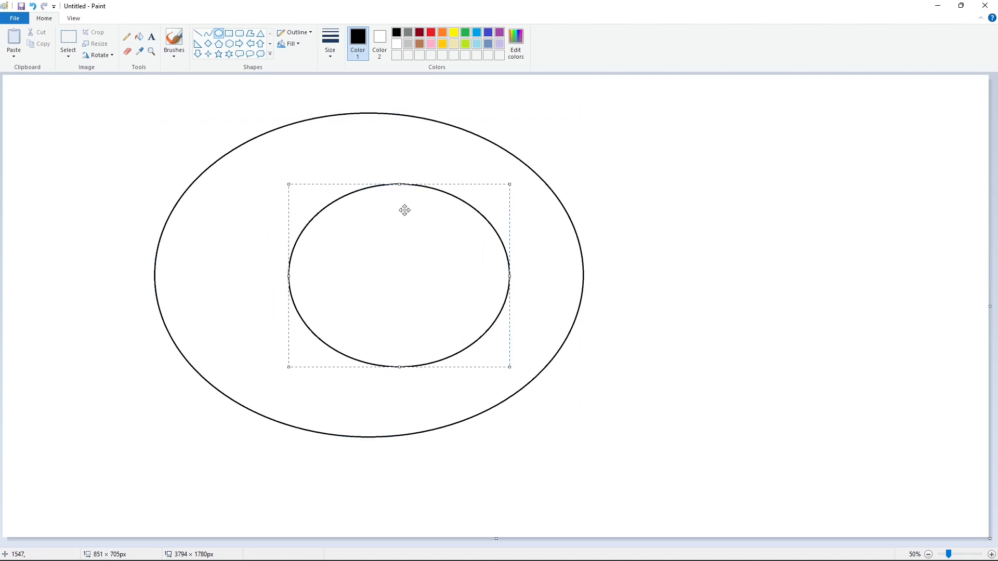
{"action": "left_click_drag", "start_coordinate": [288, 275], "coordinate": [239, 281]}
{"action": "left_click_drag", "start_coordinate": [374, 179], "coordinate": [374, 172]}
{"action": "left_click_drag", "start_coordinate": [376, 366], "coordinate": [376, 370]}
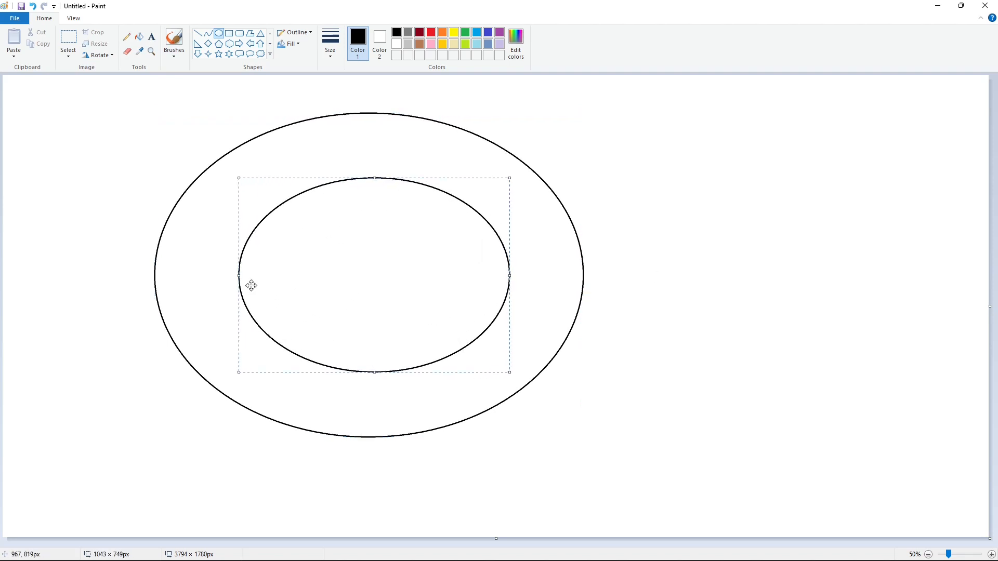
Refine the inner ellipse's width and height so it sits vertically centred with slightly more room at its left side
{"action": "left_click_drag", "start_coordinate": [240, 281], "coordinate": [270, 281]}
{"action": "left_click_drag", "start_coordinate": [411, 294], "coordinate": [414, 293]}
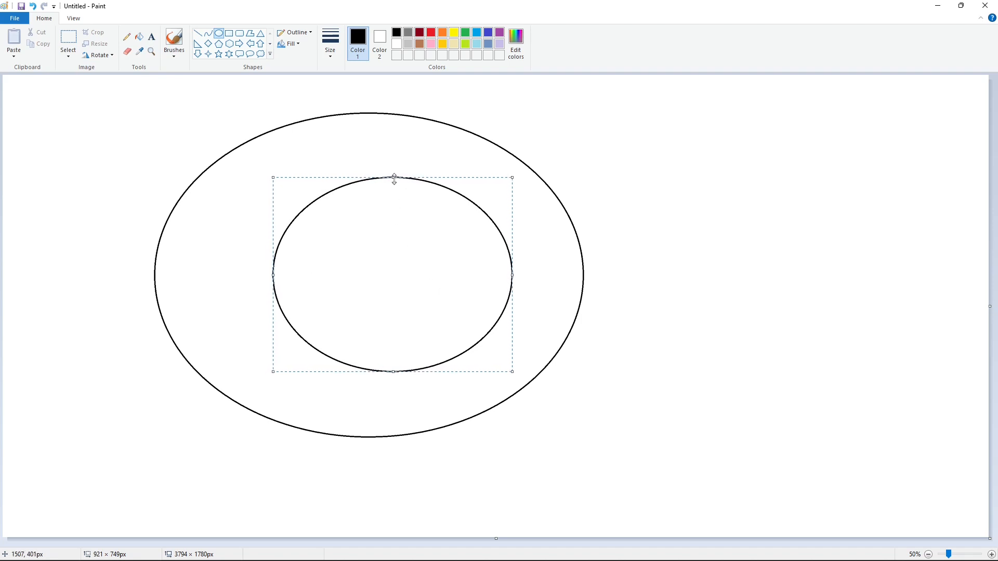
{"action": "left_click_drag", "start_coordinate": [393, 177], "coordinate": [393, 179]}
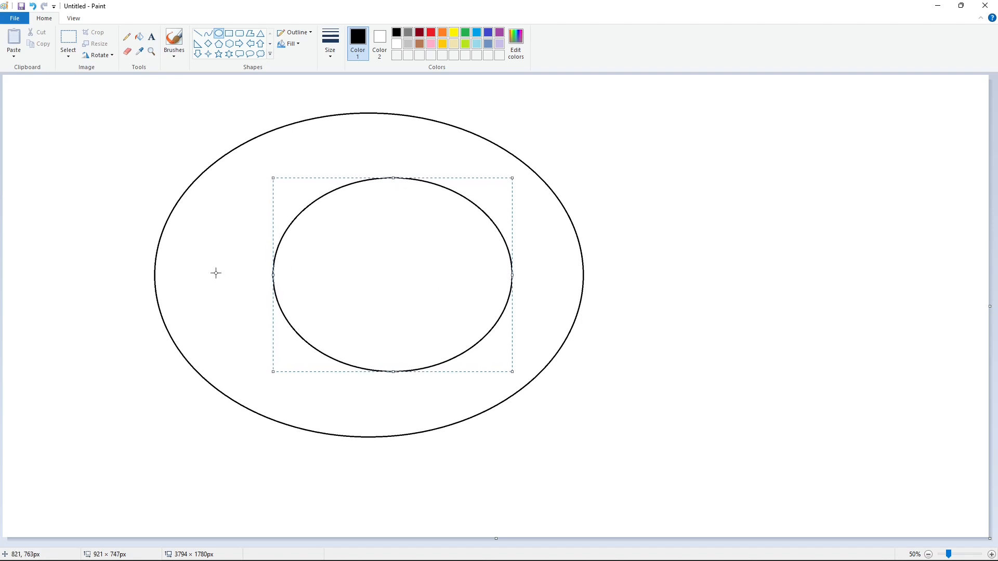
{"action": "left_click_drag", "start_coordinate": [273, 275], "coordinate": [236, 278]}
{"action": "left_click_drag", "start_coordinate": [371, 178], "coordinate": [371, 176]}
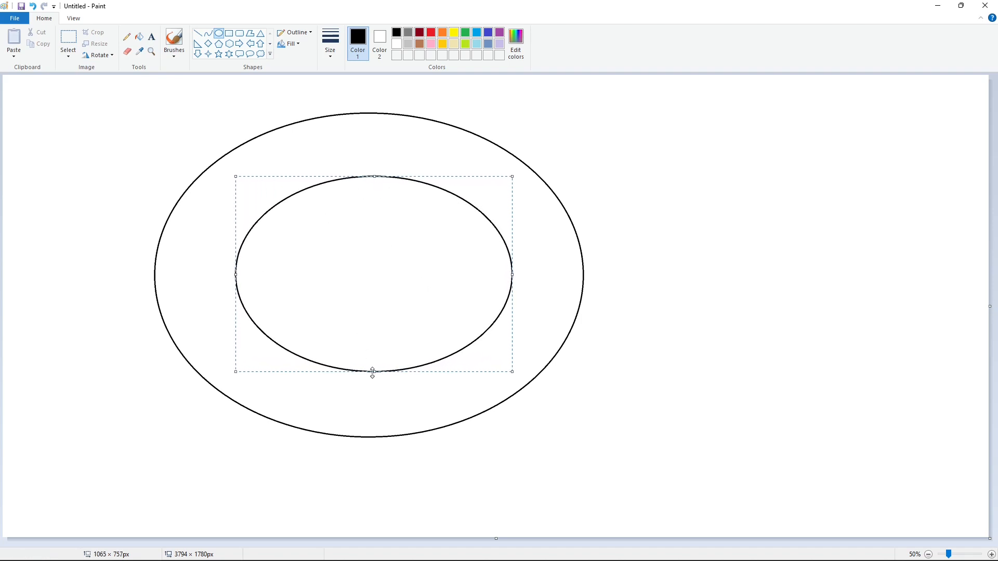
{"action": "left_click_drag", "start_coordinate": [372, 372], "coordinate": [372, 373]}
{"action": "left_click_drag", "start_coordinate": [236, 276], "coordinate": [244, 278]}
Fill the ring between the two ellipses with black
{"action": "left_click", "coordinate": [647, 341]}
{"action": "left_click", "coordinate": [139, 37]}
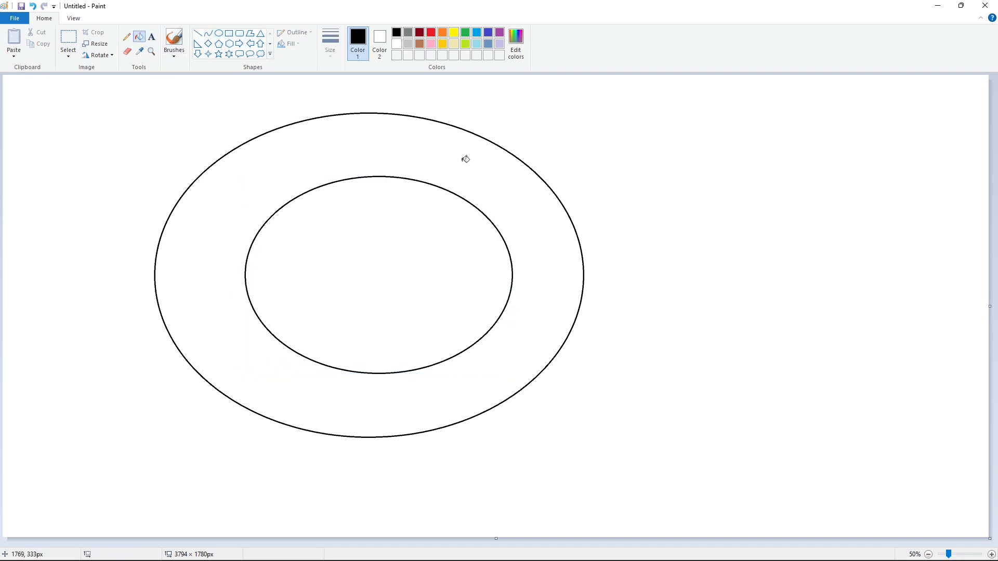
{"action": "left_click", "coordinate": [464, 159]}
Cut off the ring's left end by covering it with a solid-filled white rectangle taller than the ring
{"action": "left_click", "coordinate": [229, 32]}
{"action": "left_click", "coordinate": [296, 44]}
{"action": "left_click", "coordinate": [312, 69]}
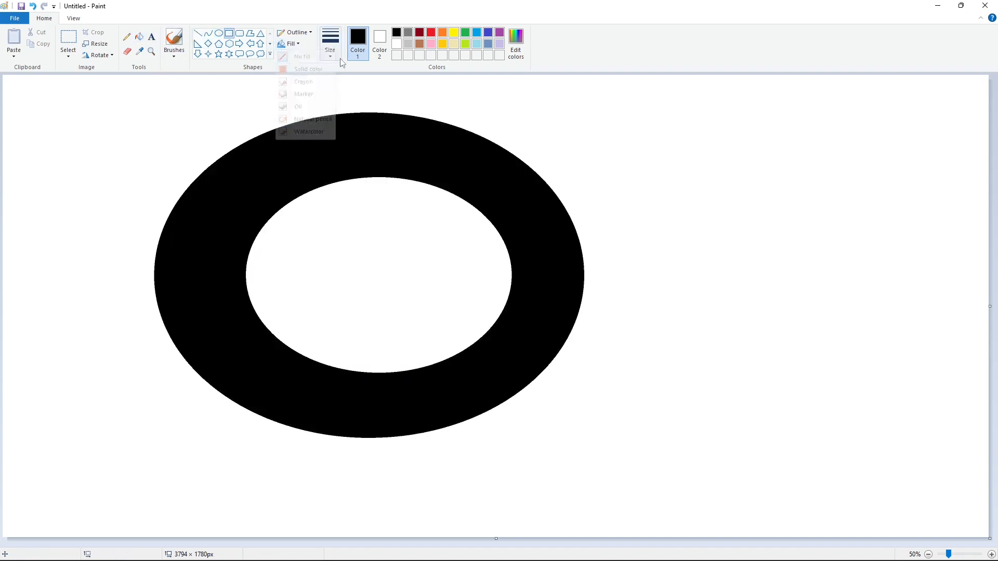
{"action": "left_click", "coordinate": [397, 44]}
{"action": "left_click_drag", "start_coordinate": [102, 102], "coordinate": [291, 477]}
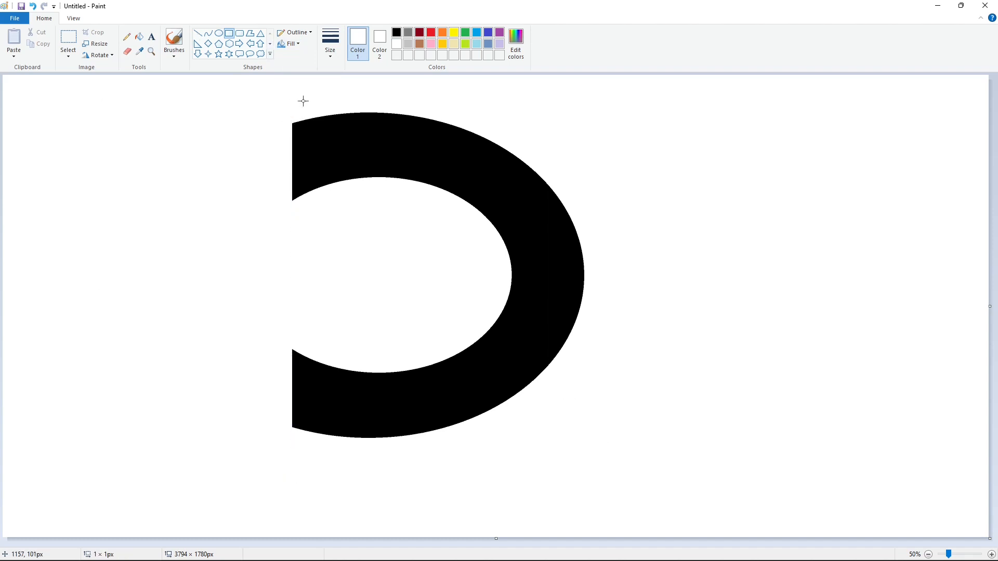
Draw a vertical black line just inside the ring's cut edge, extending past its top and bottom
{"action": "left_click", "coordinate": [397, 32]}
{"action": "left_click", "coordinate": [198, 33]}
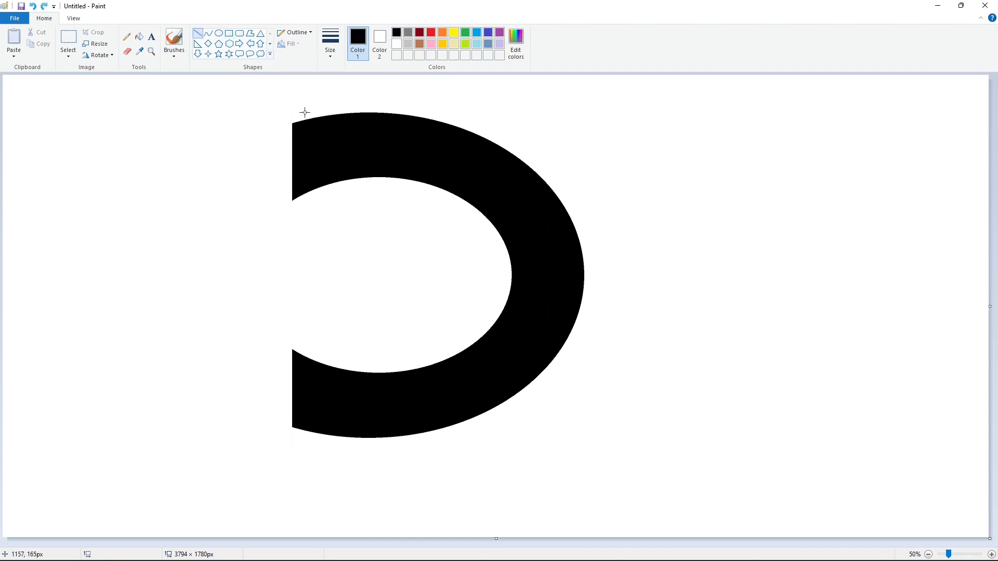
{"action": "left_click_drag", "start_coordinate": [301, 103], "coordinate": [290, 467]}
Add a vertical line about 953 px long across the inner opening and fill the strip between both lines black
{"action": "left_click_drag", "start_coordinate": [372, 149], "coordinate": [372, 396]}
{"action": "key", "text": "Left"}
{"action": "key", "text": "Left"}
{"action": "key", "text": "Left"}
{"action": "key", "text": "Left"}
{"action": "key", "text": "Left"}
{"action": "key", "text": "Left"}
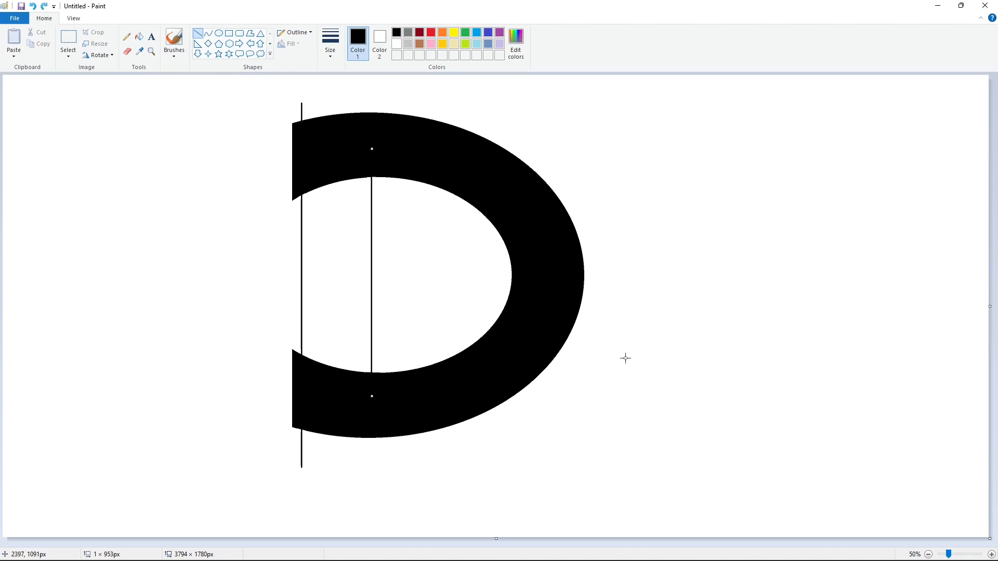
{"action": "key", "text": "Right"}
{"action": "key", "text": "Right"}
{"action": "key", "text": "Right"}
{"action": "key", "text": "Right"}
{"action": "key", "text": "Right"}
{"action": "key", "text": "Right"}
{"action": "key", "text": "Right"}
{"action": "left_click", "coordinate": [139, 37]}
{"action": "left_click", "coordinate": [338, 250]}
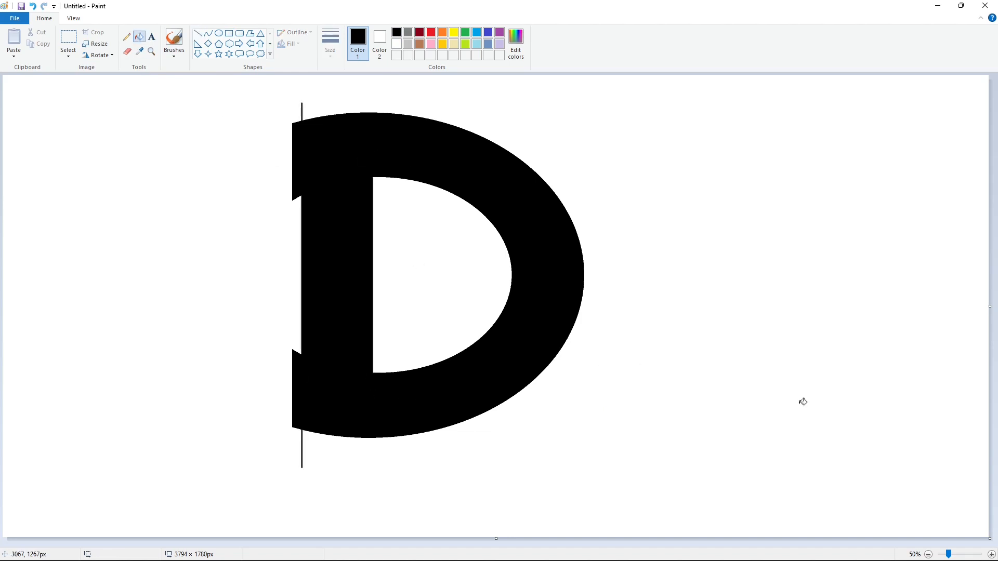
Draw a horizontal black line about 329 px long, level with the curve's top and crossing the stem's left edge line
{"action": "left_click", "coordinate": [991, 554]}
{"action": "left_click_drag", "start_coordinate": [388, 543], "coordinate": [510, 543]}
{"action": "left_click", "coordinate": [197, 34]}
{"action": "left_click_drag", "start_coordinate": [311, 154], "coordinate": [481, 154]}
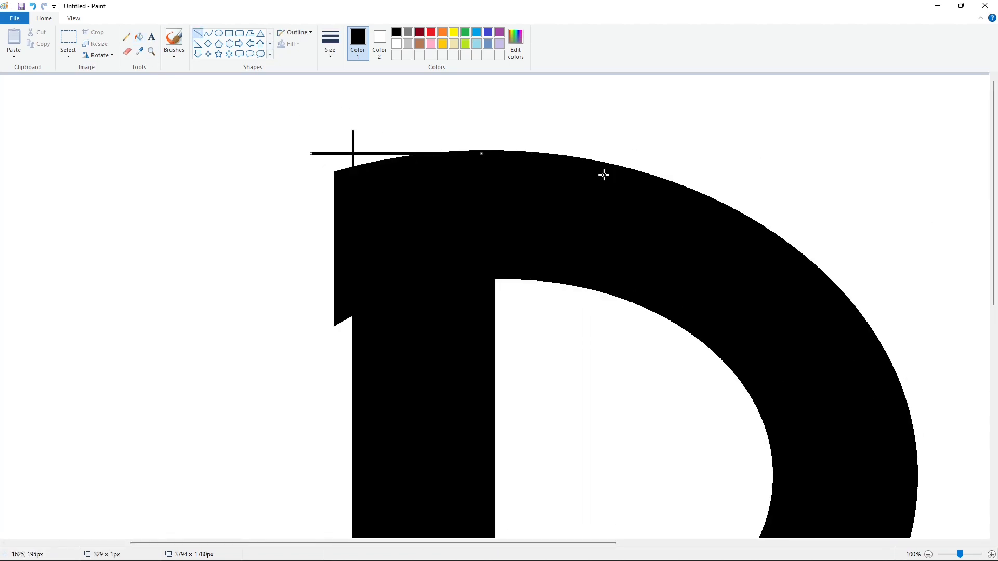
{"action": "key", "text": "Up"}
{"action": "key", "text": "Up"}
{"action": "key", "text": "Up"}
{"action": "key", "text": "Up"}
{"action": "left_click", "coordinate": [619, 165]}
Draw a horizontal black line about 309 px long, level with the curve's bottom and crossing the stem's left edge line
{"action": "scroll", "coordinate": [461, 412], "scroll_direction": "down", "scroll_amount": 7}
{"action": "left_click_drag", "start_coordinate": [479, 451], "coordinate": [325, 450]}
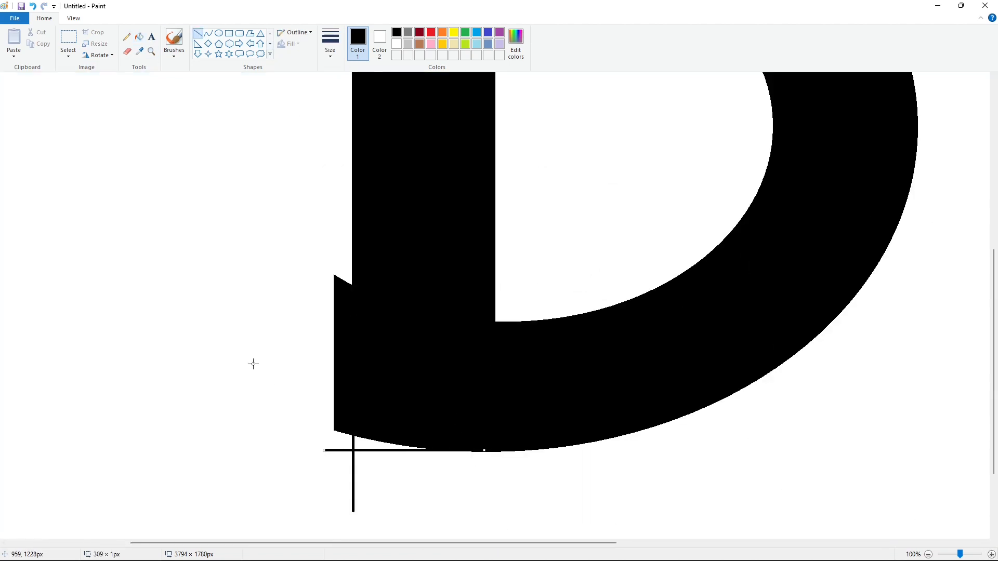
{"action": "key", "text": "Down"}
{"action": "left_click", "coordinate": [254, 356]}
Fill the small gaps at the stem's lower and upper corners with black to square them off
{"action": "left_click", "coordinate": [139, 37]}
{"action": "left_click", "coordinate": [370, 445]}
{"action": "scroll", "coordinate": [399, 396], "scroll_direction": "up", "scroll_amount": 7}
{"action": "left_click", "coordinate": [377, 156]}
Separate the excess at the D's upper corner with white lines along the stem's left edge and its top edge
{"action": "left_click", "coordinate": [196, 34]}
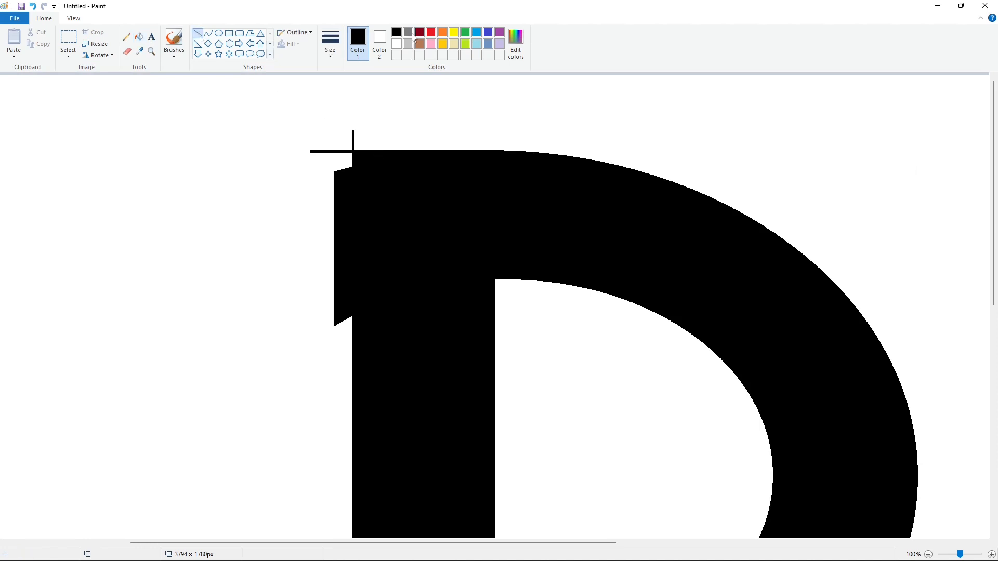
{"action": "left_click", "coordinate": [397, 44]}
{"action": "left_click_drag", "start_coordinate": [348, 139], "coordinate": [349, 381]}
{"action": "key", "text": "Right"}
{"action": "key", "text": "Right"}
{"action": "key", "text": "Right"}
{"action": "key", "text": "Right"}
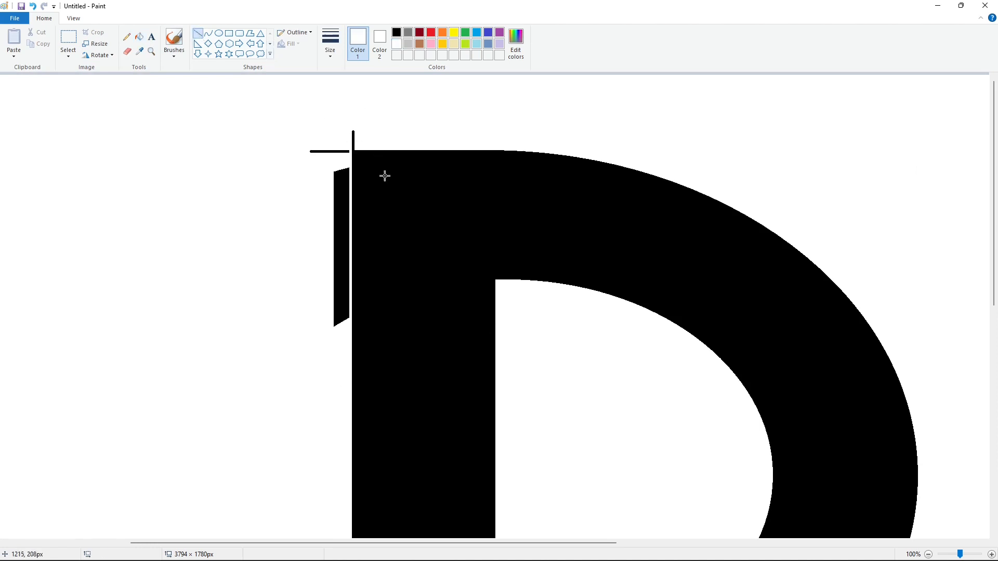
{"action": "left_click_drag", "start_coordinate": [323, 145], "coordinate": [389, 145]}
{"action": "left_click", "coordinate": [604, 175]}
Separate the excess at the D's lower corner with white lines along the stem's left edge and its bottom edge
{"action": "scroll", "coordinate": [583, 321], "scroll_direction": "down", "scroll_amount": 7}
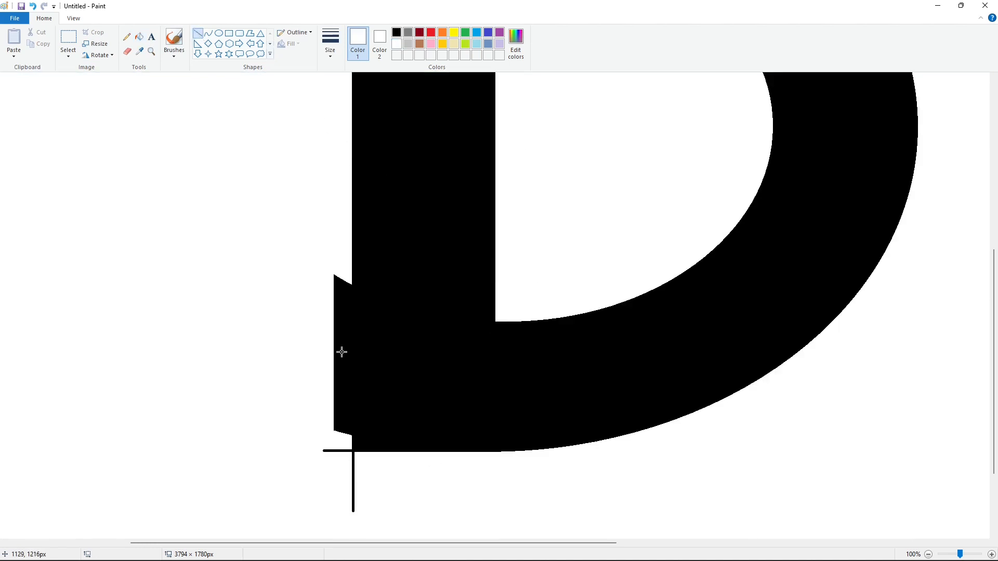
{"action": "mouse_move", "coordinate": [346, 269]}
{"action": "left_mouse_down"}
{"action": "mouse_move", "coordinate": [346, 471]}
{"action": "mouse_move", "coordinate": [324, 459]}
{"action": "left_mouse_up"}
{"action": "key", "text": "Right"}
{"action": "key", "text": "Right"}
{"action": "key", "text": "Right"}
{"action": "key", "text": "Right"}
{"action": "key", "text": "Right"}
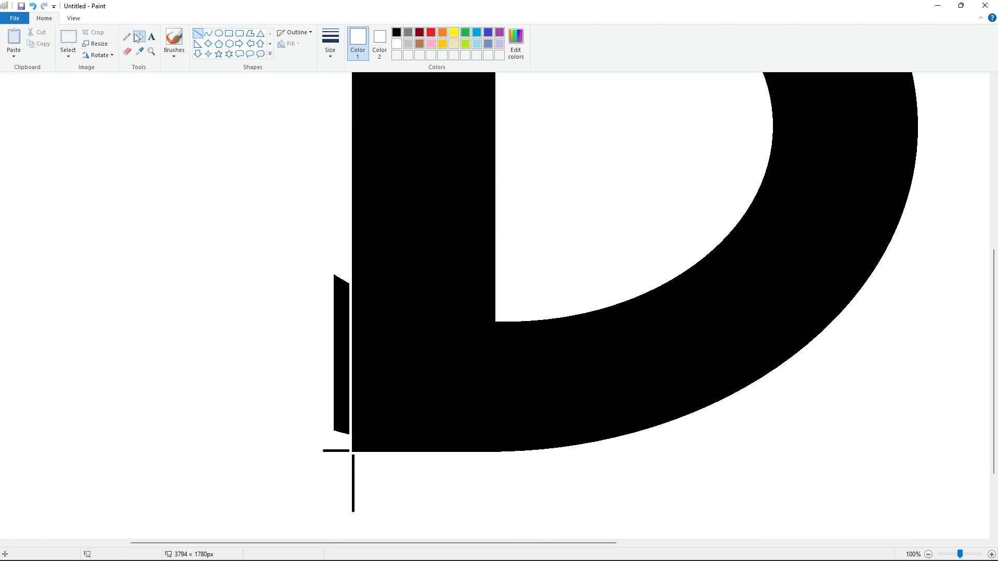
Fill the detached slivers and leftover line ends around the D's stem with white
{"action": "left_click", "coordinate": [139, 37]}
{"action": "scroll", "coordinate": [401, 432], "scroll_direction": "up", "scroll_amount": 7}
{"action": "scroll", "coordinate": [849, 457], "scroll_direction": "down", "scroll_amount": 2}
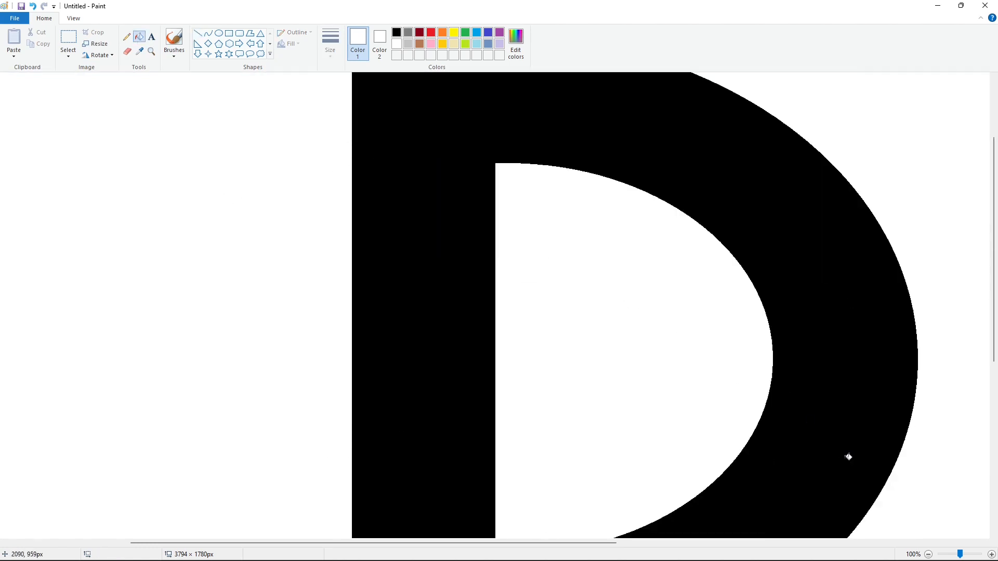
{"action": "scroll", "coordinate": [783, 315], "scroll_direction": "down", "scroll_amount": 2, "text": "ctrl"}
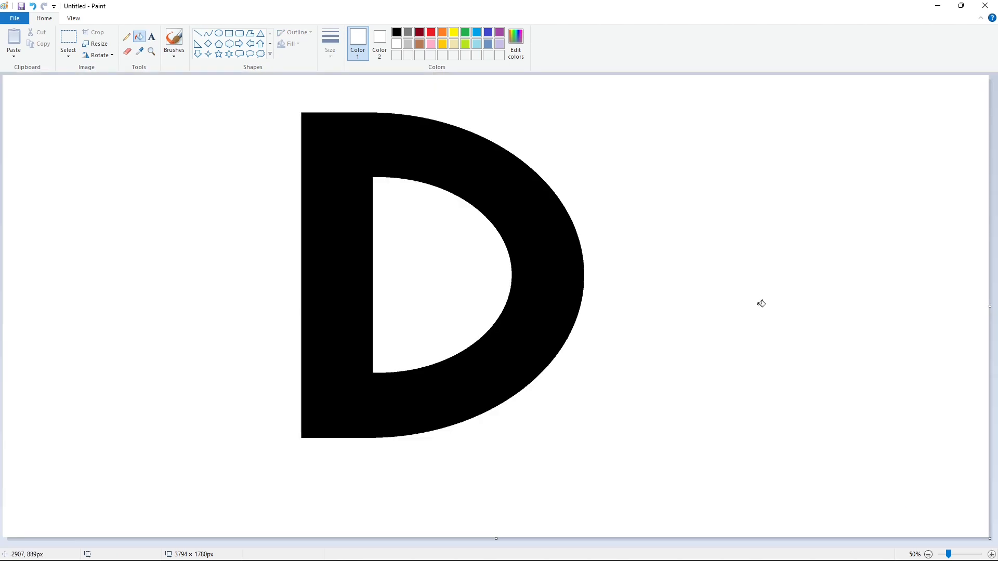
Examine the D's stem corners and curved edges up close for leftover marks
{"action": "scroll", "coordinate": [671, 463], "scroll_direction": "up", "scroll_amount": 2, "text": "ctrl"}
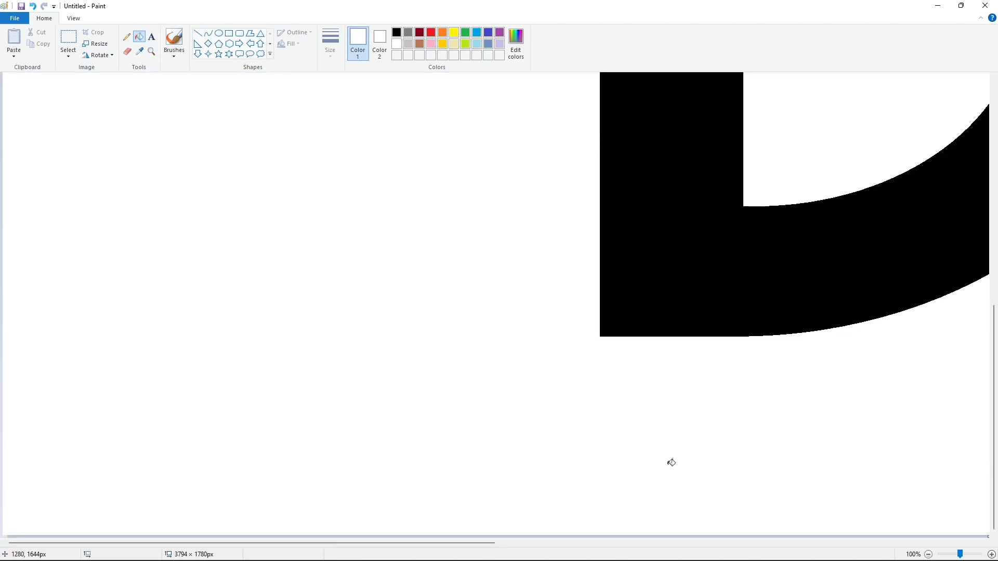
{"action": "scroll", "coordinate": [878, 522], "scroll_direction": "up", "scroll_amount": 3}
{"action": "scroll", "coordinate": [316, 195], "scroll_direction": "down", "scroll_amount": 3}
{"action": "scroll", "coordinate": [295, 196], "scroll_direction": "right", "scroll_amount": 5}
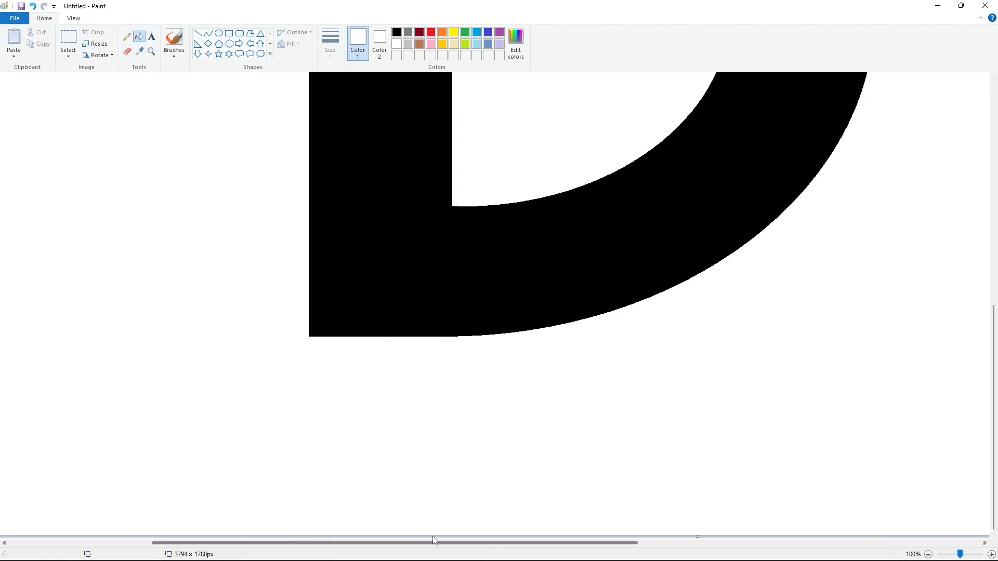
{"action": "left_click", "coordinate": [198, 34]}
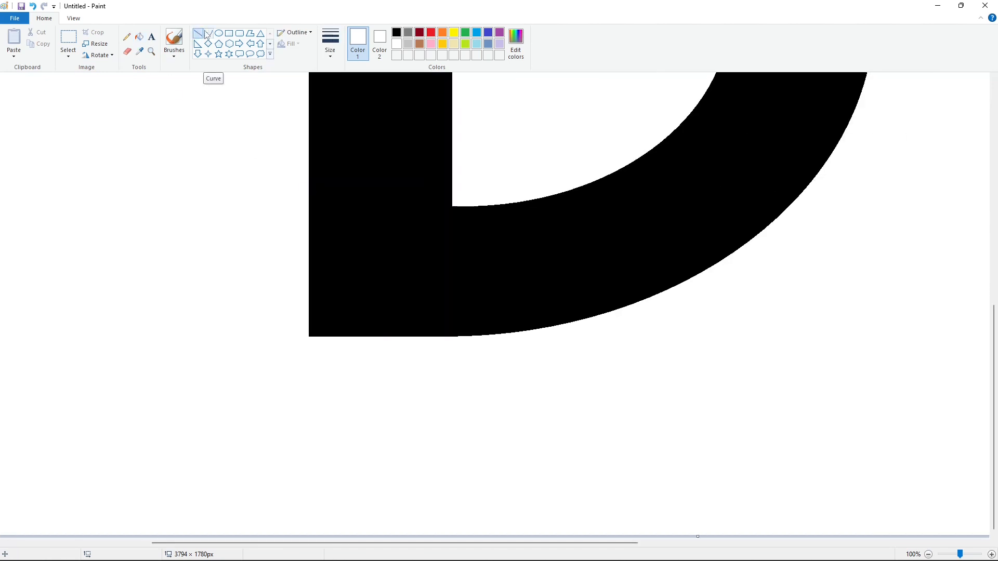
{"action": "scroll", "coordinate": [569, 427], "scroll_direction": "up", "scroll_amount": 4}
{"action": "scroll", "coordinate": [570, 426], "scroll_direction": "up", "scroll_amount": 4}
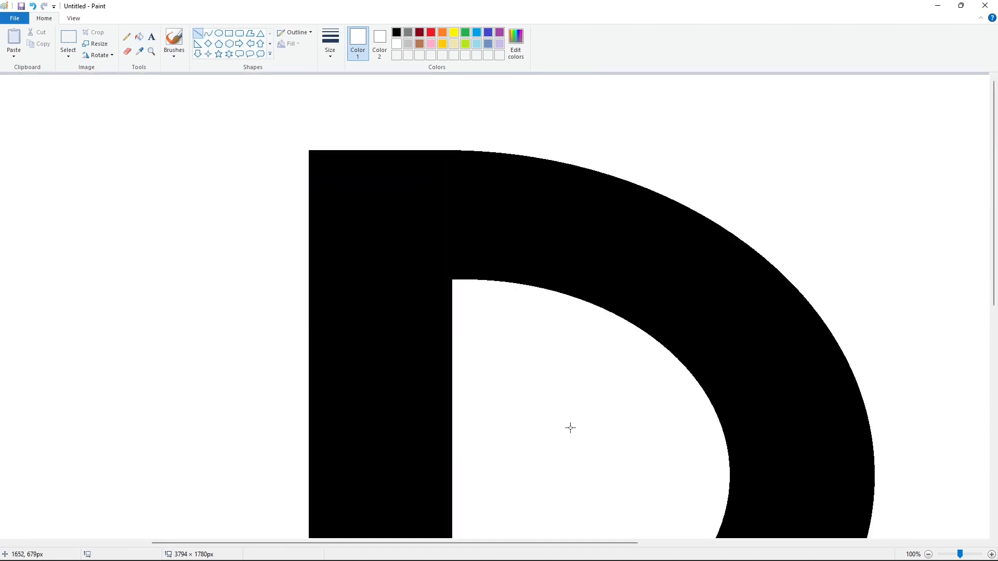
{"action": "scroll", "coordinate": [877, 461], "scroll_direction": "down", "scroll_amount": 2}
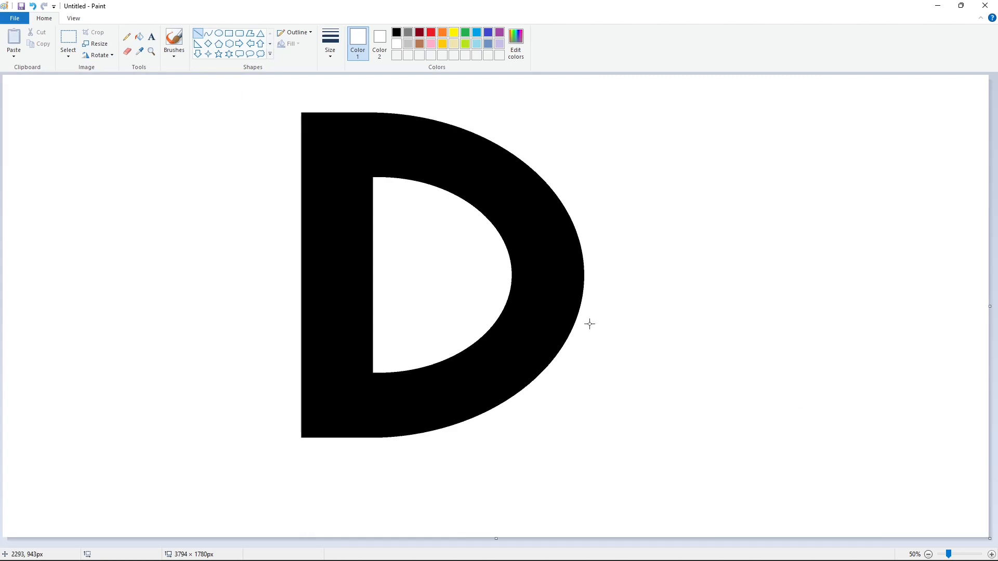
Fill the whole D with indigo
{"action": "left_click", "coordinate": [487, 32]}
{"action": "left_click", "coordinate": [139, 36]}
{"action": "left_click", "coordinate": [336, 132]}
Cut a horizontal gap through the D's stem, slightly below its middle, with a solid white rectangle
{"action": "left_click", "coordinate": [229, 34]}
{"action": "left_click", "coordinate": [396, 43]}
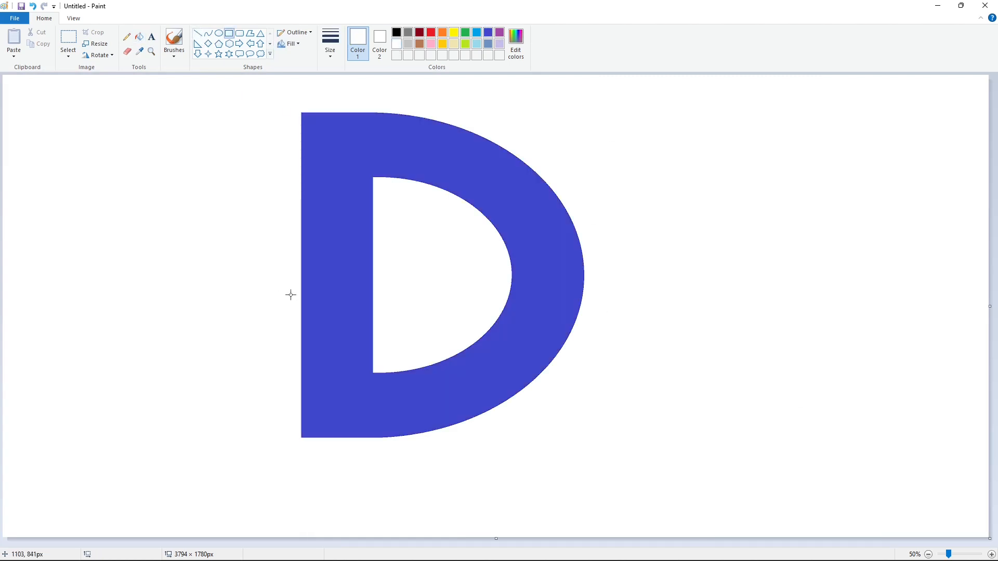
{"action": "left_click_drag", "start_coordinate": [293, 290], "coordinate": [402, 327]}
{"action": "left_click", "coordinate": [334, 207]}
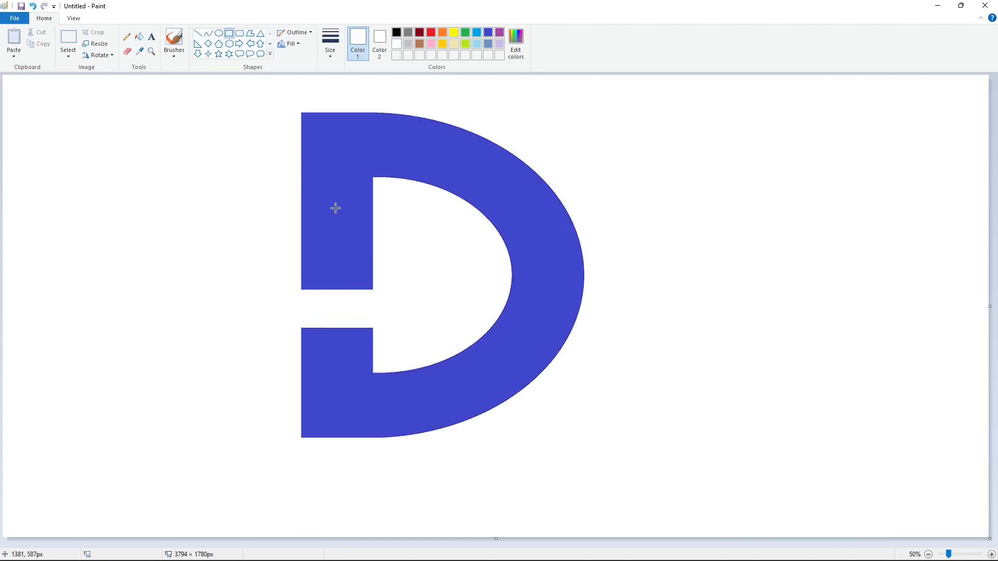
Fill the notched D with black
{"action": "left_click", "coordinate": [139, 37]}
{"action": "left_click", "coordinate": [396, 32]}
{"action": "left_click", "coordinate": [336, 156]}
Select the entire D with a margin around it and copy it
{"action": "left_click", "coordinate": [69, 41]}
{"action": "left_click_drag", "start_coordinate": [231, 89], "coordinate": [700, 501]}
{"action": "key", "text": "ctrl+c"}
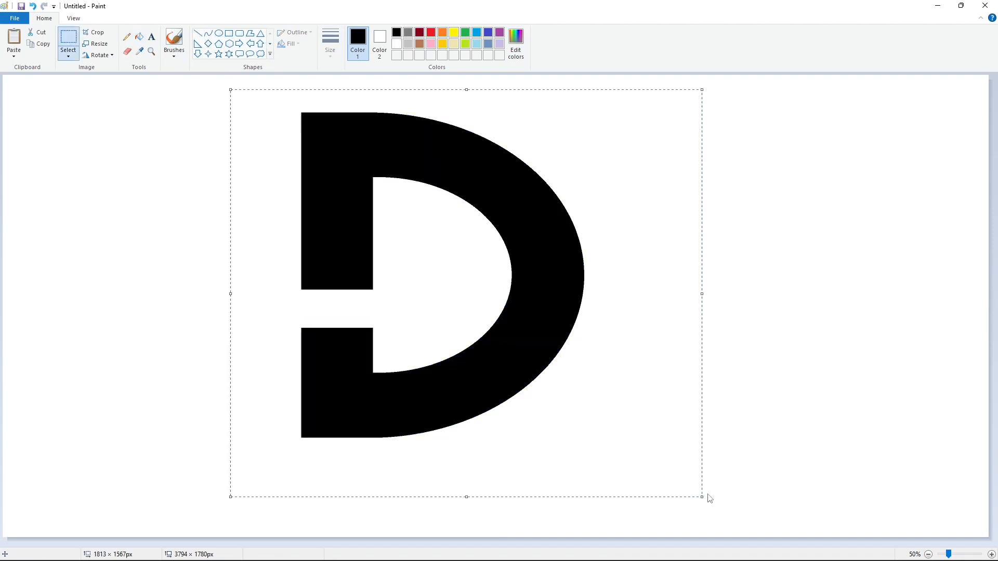
Turn on transparent selection while trying out a horizontally flipped copy of the D, and delete that copy
{"action": "key", "text": "ctrl+v"}
{"action": "left_click", "coordinate": [99, 55]}
{"action": "left_click", "coordinate": [104, 114]}
{"action": "left_click", "coordinate": [68, 56]}
{"action": "left_click", "coordinate": [104, 150]}
{"action": "left_click_drag", "start_coordinate": [215, 236], "coordinate": [404, 305]}
{"action": "key", "text": "Delete"}
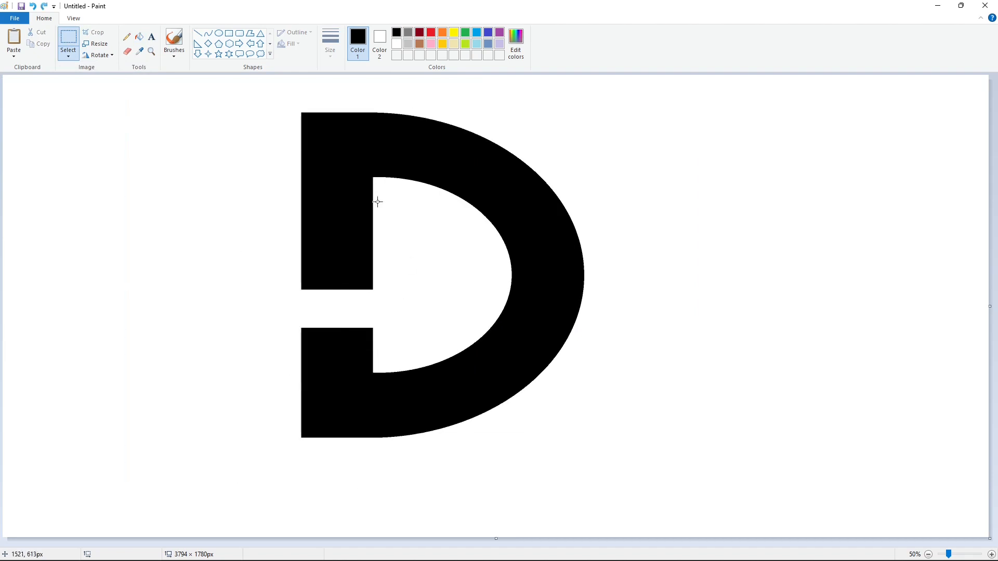
Draw a horizontal indigo guide line about 1894 px long, touching the D's bottom edge and extending to its right
{"action": "left_click", "coordinate": [197, 33]}
{"action": "left_click", "coordinate": [488, 32]}
{"action": "left_click", "coordinate": [992, 555]}
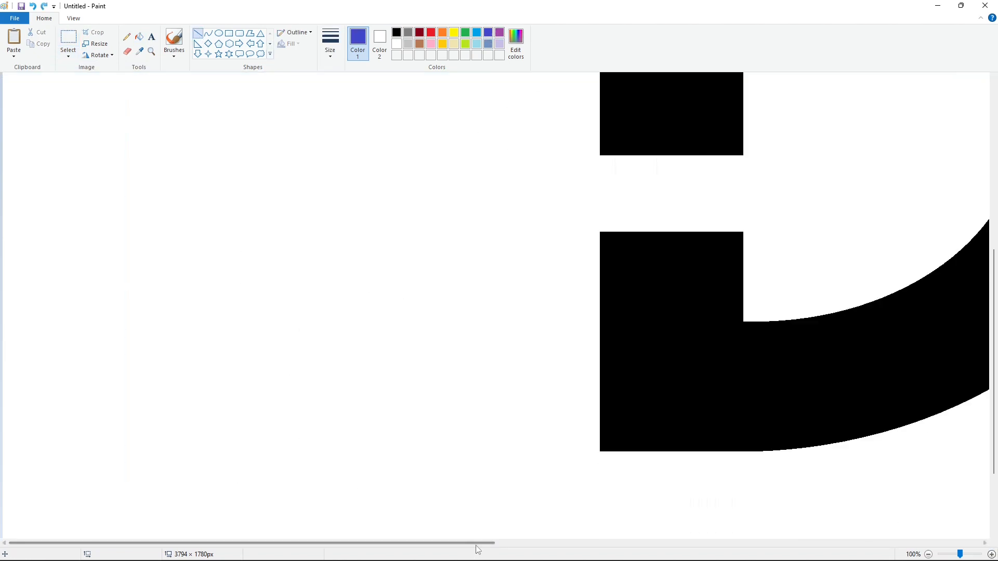
{"action": "scroll", "coordinate": [281, 432], "scroll_direction": "right", "scroll_amount": 10}
{"action": "left_click_drag", "start_coordinate": [13, 455], "coordinate": [990, 453]}
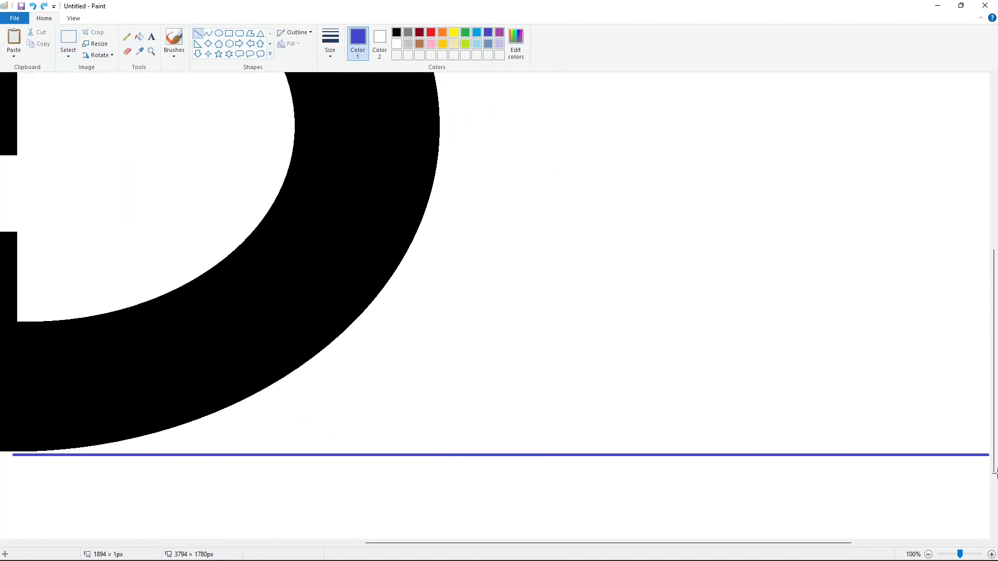
{"action": "left_click", "coordinate": [929, 555]}
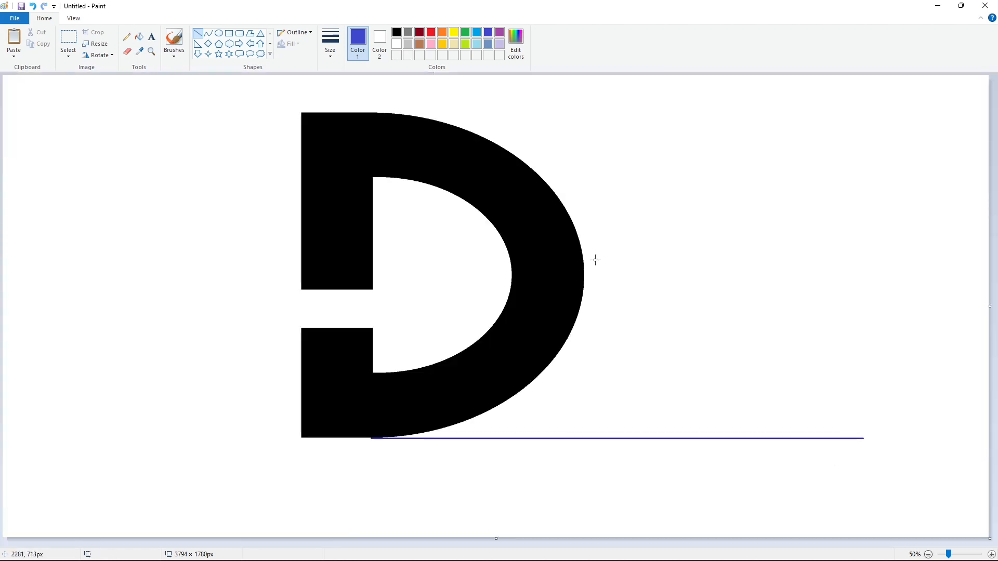
Paste a copy of the D, flip it horizontally, and place it overlapping the original's right half
{"action": "key", "text": "ctrl+v"}
{"action": "left_click", "coordinate": [99, 55]}
{"action": "left_click", "coordinate": [114, 115]}
{"action": "left_click_drag", "start_coordinate": [301, 283], "coordinate": [439, 256]}
Nudge the mirrored D down until its bottom edge rests on the indigo guide line
{"action": "key", "text": "Down"}
{"action": "key", "text": "Down"}
{"action": "key", "text": "Down"}
{"action": "key", "text": "Down"}
{"action": "key", "text": "Down"}
{"action": "key", "text": "Down"}
{"action": "key", "text": "Down"}
{"action": "key", "text": "Down"}
{"action": "key", "text": "Down"}
{"action": "key", "text": "Down"}
{"action": "key", "text": "Down"}
{"action": "key", "text": "Down"}
{"action": "key", "text": "Down"}
{"action": "key", "text": "Down"}
{"action": "key", "text": "Down"}
{"action": "key", "text": "Down"}
{"action": "key", "text": "Down"}
{"action": "key", "text": "Down"}
{"action": "key", "text": "Down"}
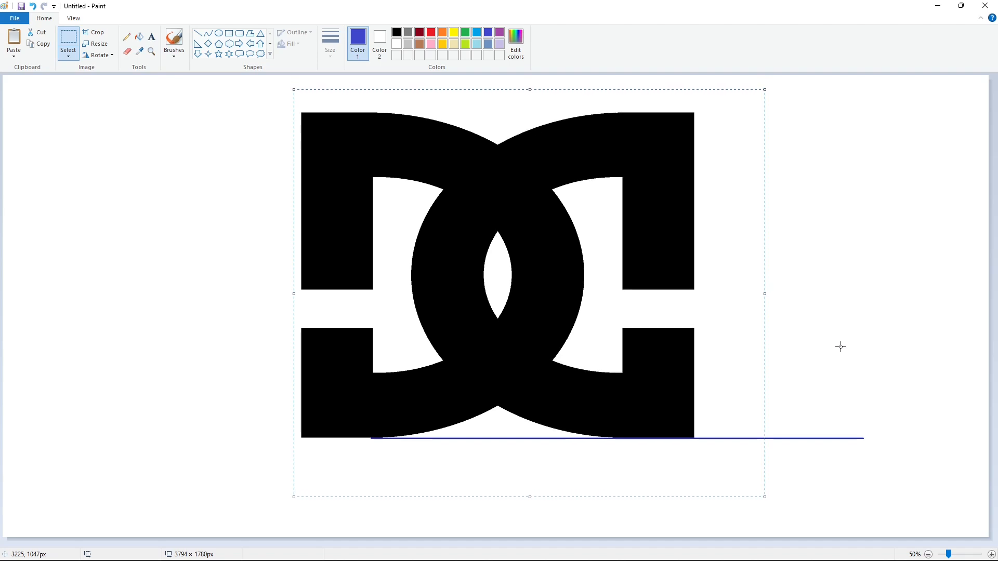
Fine-tune the mirrored D's horizontal position, bringing it slightly closer to the original so the two curves interlock
{"action": "key", "text": "Left"}
{"action": "key", "text": "Left"}
{"action": "key", "text": "Left"}
{"action": "key", "text": "Left"}
{"action": "key", "text": "Left"}
{"action": "key", "text": "Left"}
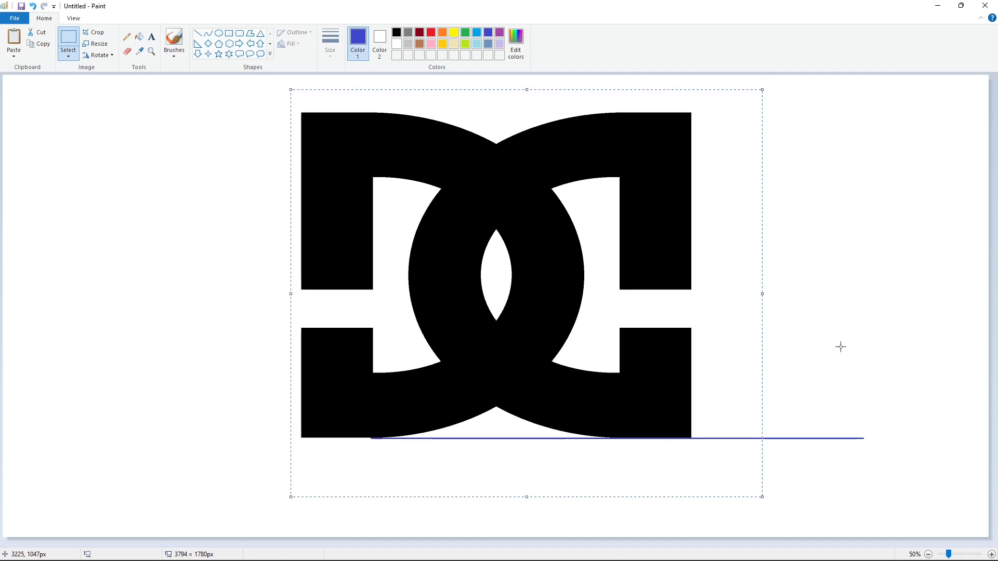
{"action": "key", "text": "Right"}
{"action": "key", "text": "Right"}
{"action": "key", "text": "Right"}
{"action": "key", "text": "Right"}
{"action": "key", "text": "Right"}
{"action": "key", "text": "Right"}
{"action": "key", "text": "Right"}
{"action": "key", "text": "Right"}
{"action": "key", "text": "Right"}
{"action": "key", "text": "Right"}
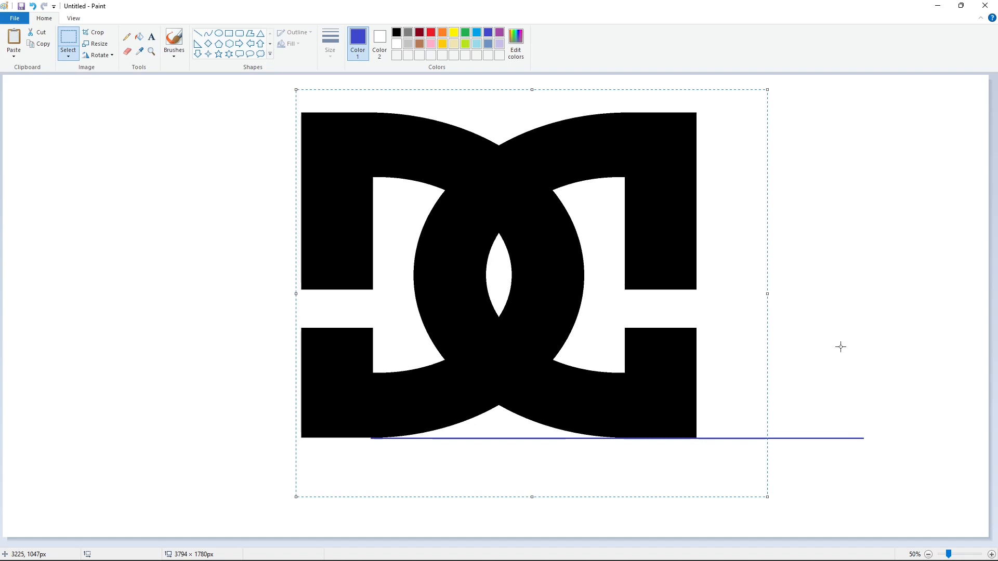
{"action": "key", "text": "Left"}
{"action": "key", "text": "Left"}
{"action": "key", "text": "Left"}
{"action": "key", "text": "Left"}
{"action": "key", "text": "Left"}
{"action": "key", "text": "Left"}
{"action": "key", "text": "Left"}
{"action": "key", "text": "Left"}
{"action": "key", "text": "Left"}
{"action": "key", "text": "Left"}
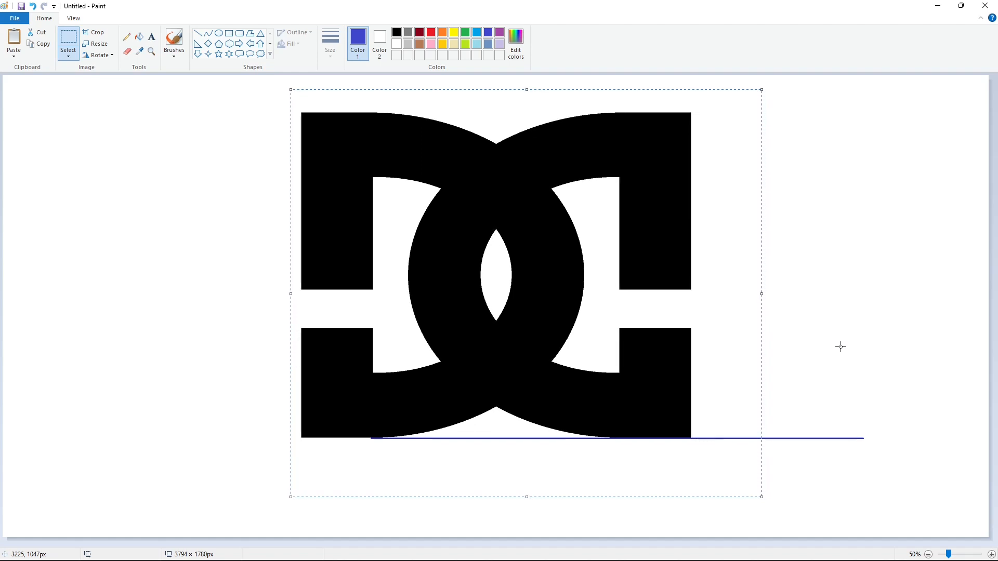
{"action": "left_click", "coordinate": [229, 32]}
{"action": "left_click", "coordinate": [490, 32]}
{"action": "left_click", "coordinate": [139, 37]}
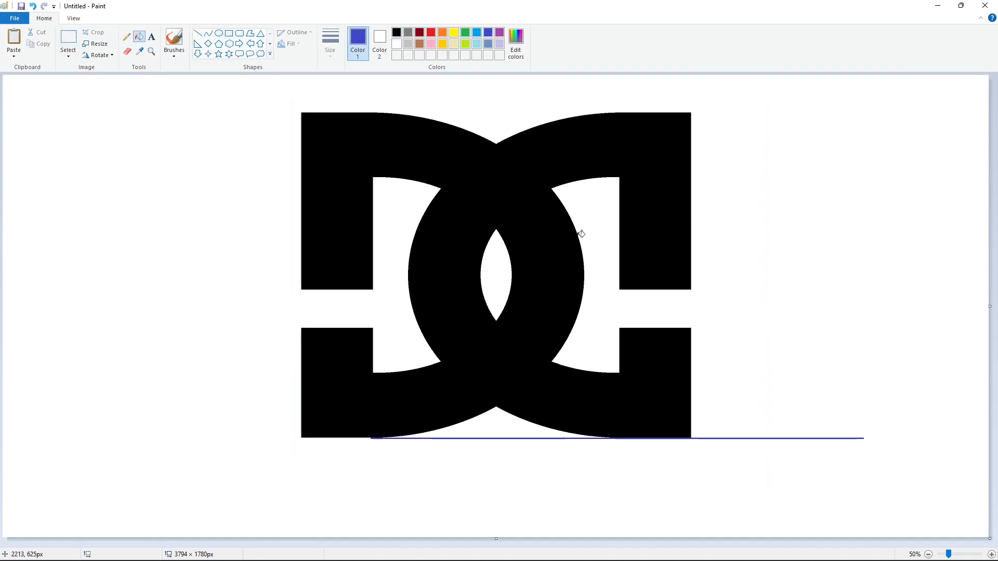
{"action": "left_click", "coordinate": [574, 235]}
{"action": "left_click", "coordinate": [396, 44]}
{"action": "left_click", "coordinate": [229, 34]}
{"action": "left_click_drag", "start_coordinate": [598, 257], "coordinate": [607, 211]}
{"action": "key", "text": "ctrl+z"}
{"action": "left_click", "coordinate": [139, 37]}
{"action": "left_click", "coordinate": [396, 32]}
{"action": "left_click", "coordinate": [511, 185]}
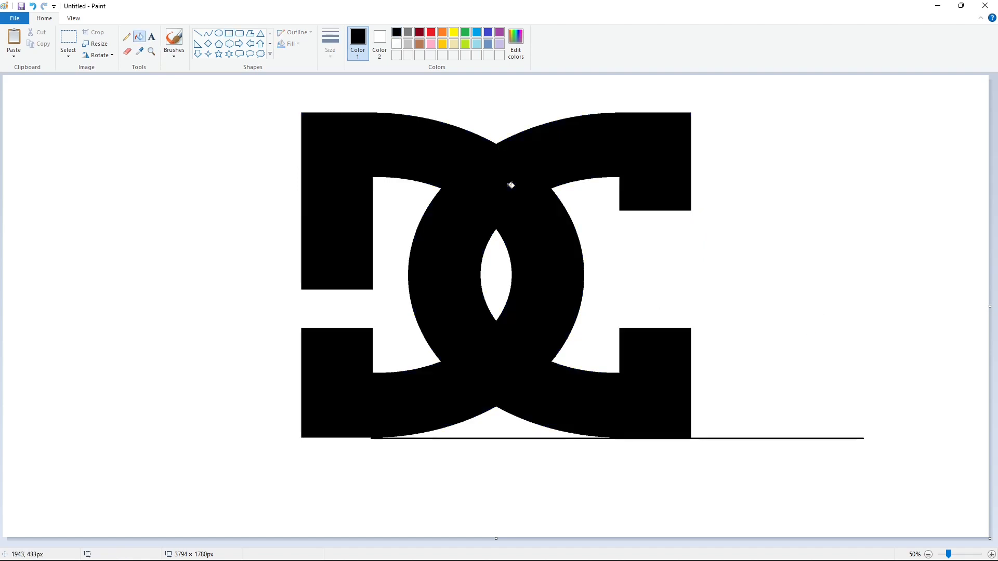
{"action": "key", "text": "ctrl+z"}
{"action": "key", "text": "ctrl+z"}
{"action": "key", "text": "ctrl+z"}
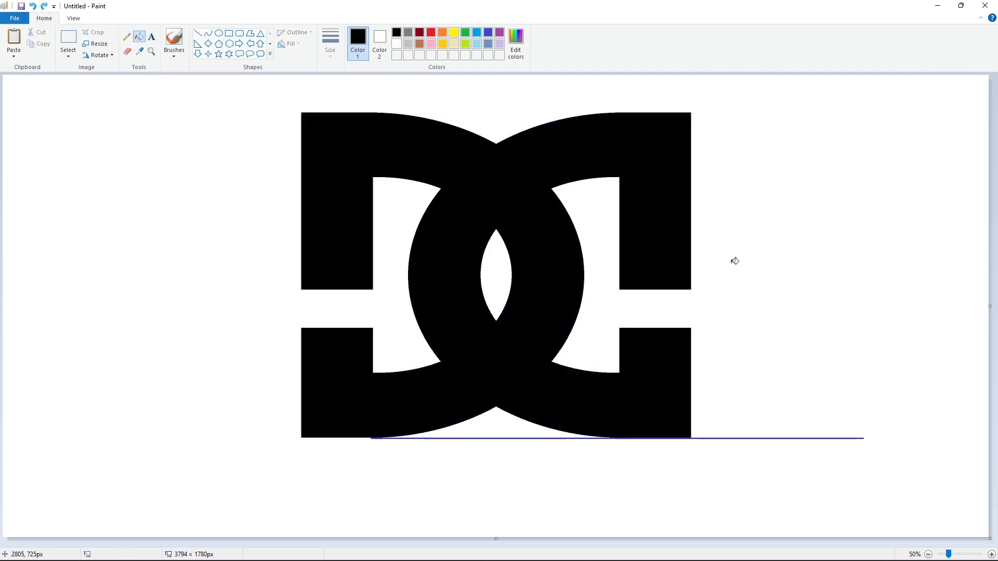
{"action": "key", "text": "ctrl+z"}
{"action": "key", "text": "ctrl+z"}
Fill the indigo guide line with white and recolor the interlocked DC shape with indigo
{"action": "left_click", "coordinate": [489, 32]}
{"action": "left_click", "coordinate": [396, 43]}
{"action": "left_click", "coordinate": [728, 439]}
{"action": "left_click", "coordinate": [489, 32]}
{"action": "left_click", "coordinate": [511, 148]}
Cut back the mirrored D's upper arm by covering its lower end with a white rectangle about 453 × 391 px
{"action": "left_click", "coordinate": [229, 33]}
{"action": "left_click", "coordinate": [396, 43]}
{"action": "mouse_move", "coordinate": [690, 293]}
{"action": "left_mouse_down"}
{"action": "mouse_move", "coordinate": [620, 274]}
{"action": "mouse_move", "coordinate": [618, 260]}
{"action": "left_mouse_up"}
{"action": "key", "text": "ctrl+z"}
{"action": "mouse_move", "coordinate": [719, 313]}
{"action": "left_mouse_down"}
{"action": "mouse_move", "coordinate": [653, 285]}
{"action": "mouse_move", "coordinate": [602, 212]}
{"action": "left_mouse_up"}
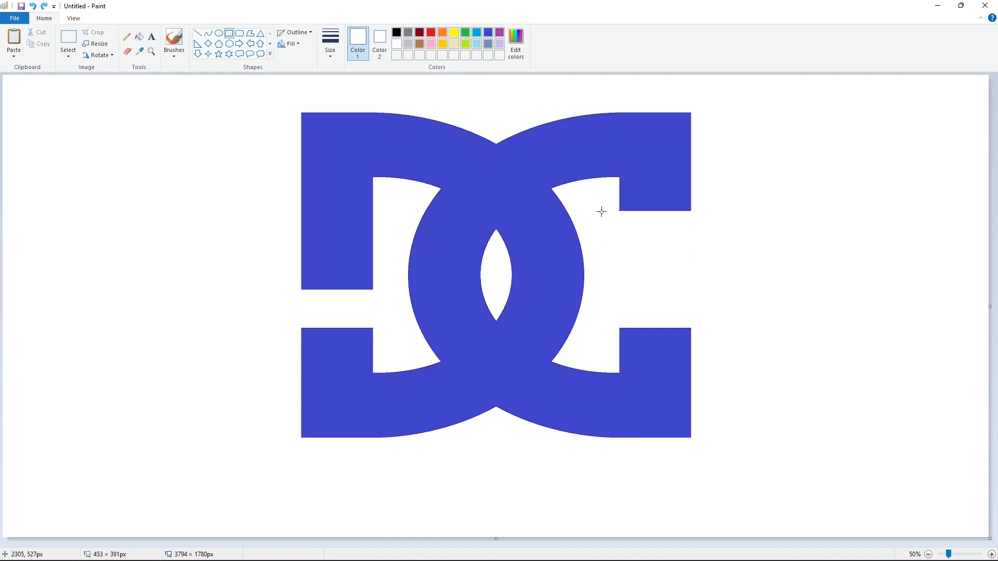
{"action": "left_click", "coordinate": [793, 309]}
Fill the interlocked logo with black and set the Line tool to the thickest line size
{"action": "left_click", "coordinate": [139, 37]}
{"action": "left_click", "coordinate": [396, 32]}
{"action": "left_click", "coordinate": [364, 128]}
{"action": "left_click", "coordinate": [198, 33]}
{"action": "left_click", "coordinate": [330, 44]}
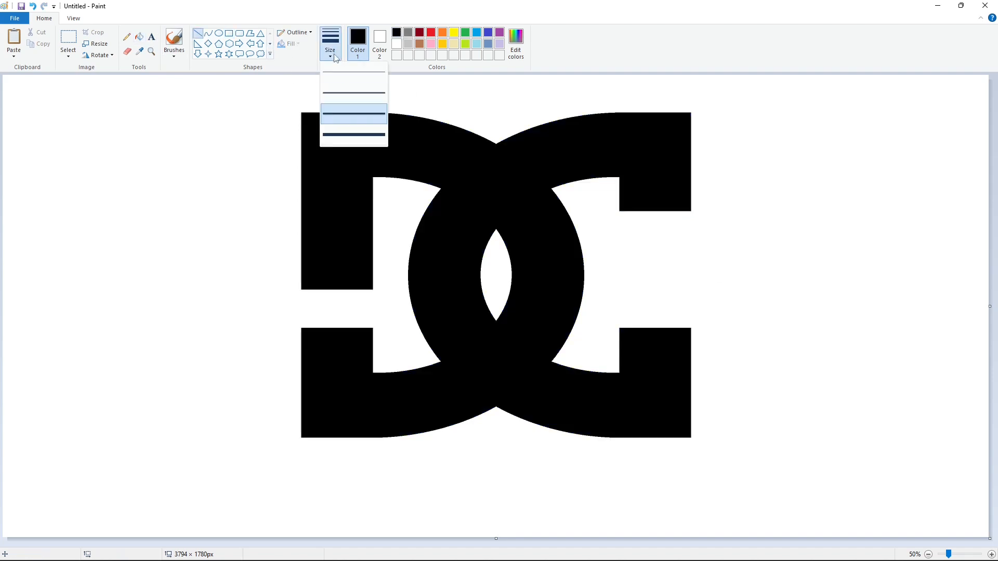
{"action": "left_click", "coordinate": [354, 134]}
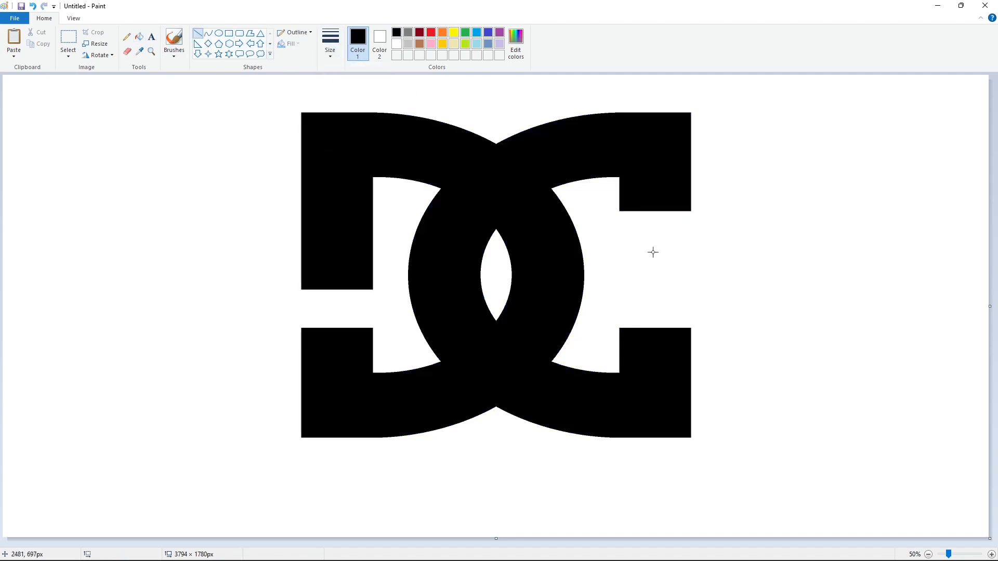
{"action": "left_click_drag", "start_coordinate": [656, 227], "coordinate": [637, 309]}
{"action": "left_click", "coordinate": [68, 37]}
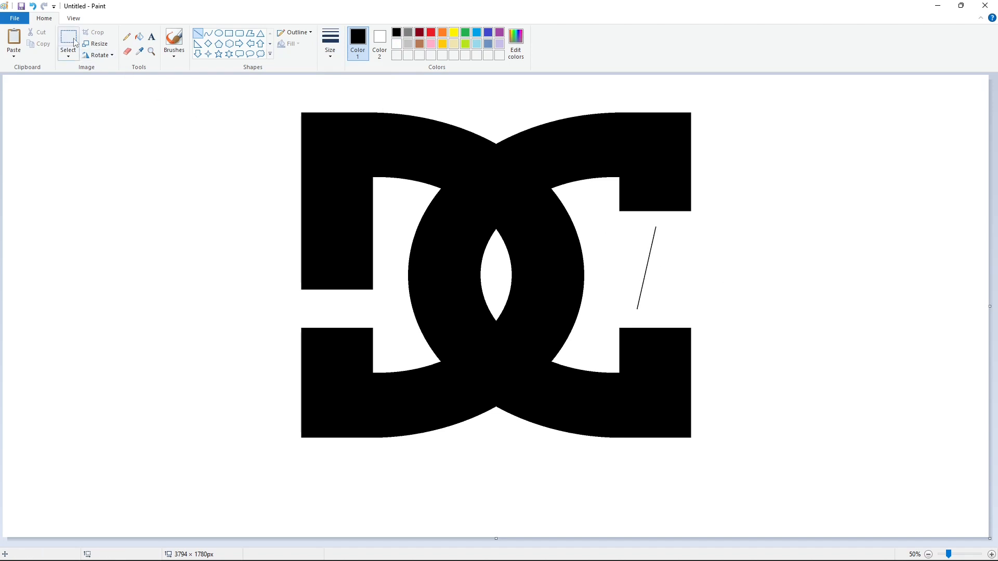
{"action": "left_click_drag", "start_coordinate": [677, 221], "coordinate": [610, 319]}
{"action": "key", "text": "ctrl+c"}
{"action": "key", "text": "ctrl+v"}
{"action": "left_click", "coordinate": [101, 55]}
{"action": "left_click", "coordinate": [104, 114]}
{"action": "left_click_drag", "start_coordinate": [42, 110], "coordinate": [672, 256]}
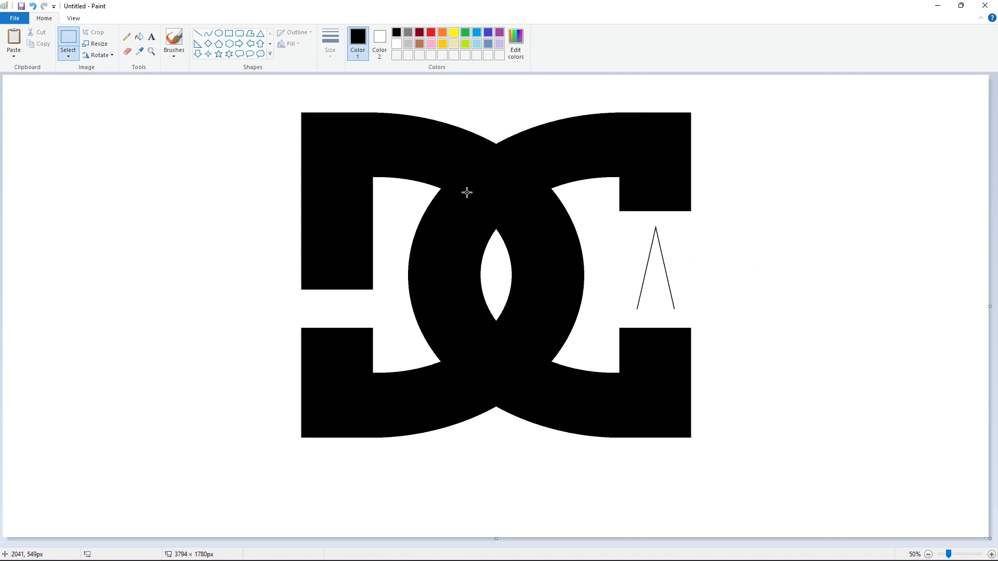
{"action": "left_click", "coordinate": [197, 33]}
{"action": "left_click_drag", "start_coordinate": [689, 242], "coordinate": [615, 280]}
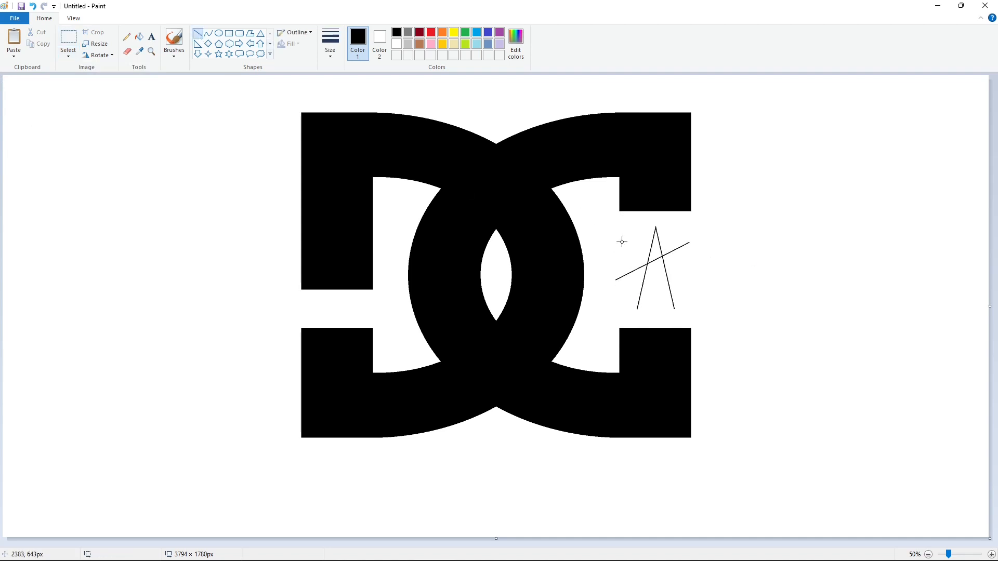
{"action": "left_click_drag", "start_coordinate": [622, 242], "coordinate": [685, 274]}
{"action": "key", "text": "ctrl+z"}
{"action": "key", "text": "ctrl+z"}
{"action": "key", "text": "ctrl+z"}
{"action": "key", "text": "ctrl+z"}
Draw a seven-pointed star outline from short black lines in the gap between the mirrored D's upper and lower arms
{"action": "mouse_move", "coordinate": [637, 309]}
{"action": "left_mouse_down"}
{"action": "mouse_move", "coordinate": [648, 281]}
{"action": "mouse_move", "coordinate": [675, 272]}
{"action": "left_mouse_up"}
{"action": "left_click", "coordinate": [732, 291]}
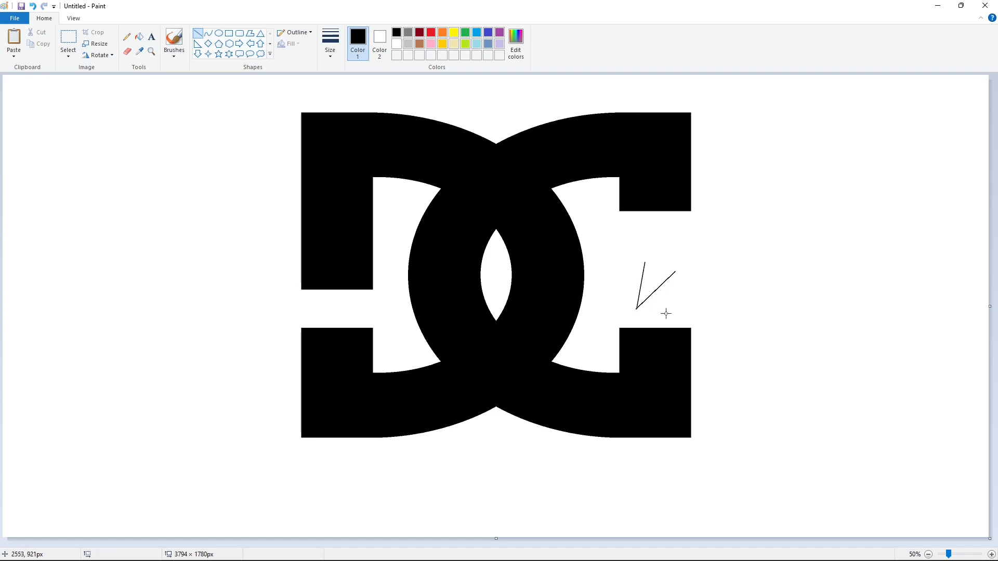
{"action": "left_click_drag", "start_coordinate": [674, 309], "coordinate": [650, 281]}
{"action": "left_click", "coordinate": [745, 296]}
{"action": "mouse_move", "coordinate": [638, 267]}
{"action": "left_mouse_down"}
{"action": "mouse_move", "coordinate": [668, 260]}
{"action": "mouse_move", "coordinate": [644, 271]}
{"action": "left_mouse_up"}
{"action": "left_click", "coordinate": [701, 269]}
{"action": "left_click", "coordinate": [769, 280]}
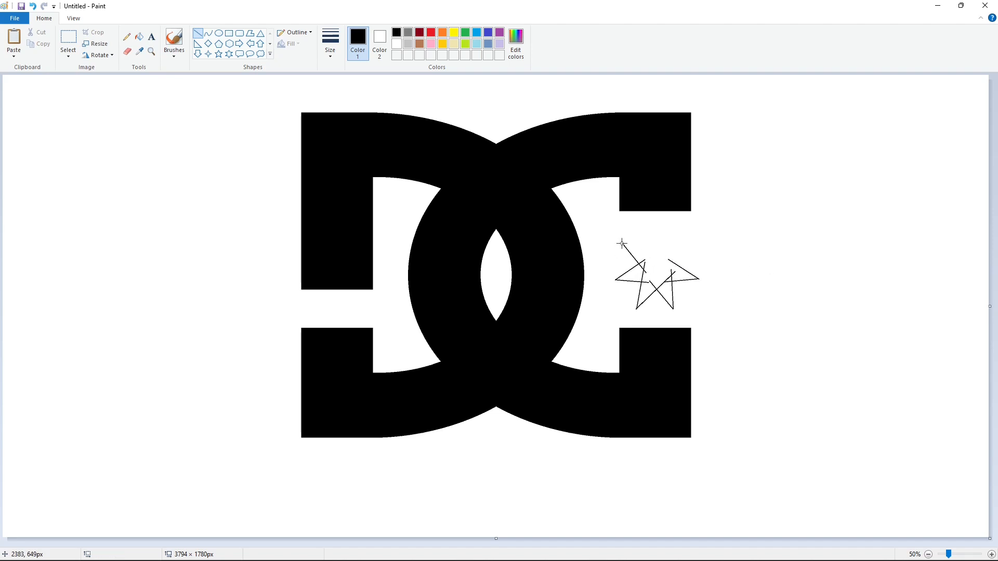
{"action": "left_click", "coordinate": [675, 247]}
{"action": "left_click_drag", "start_coordinate": [657, 227], "coordinate": [644, 262]}
{"action": "left_click", "coordinate": [739, 272]}
{"action": "left_click_drag", "start_coordinate": [688, 243], "coordinate": [657, 254]}
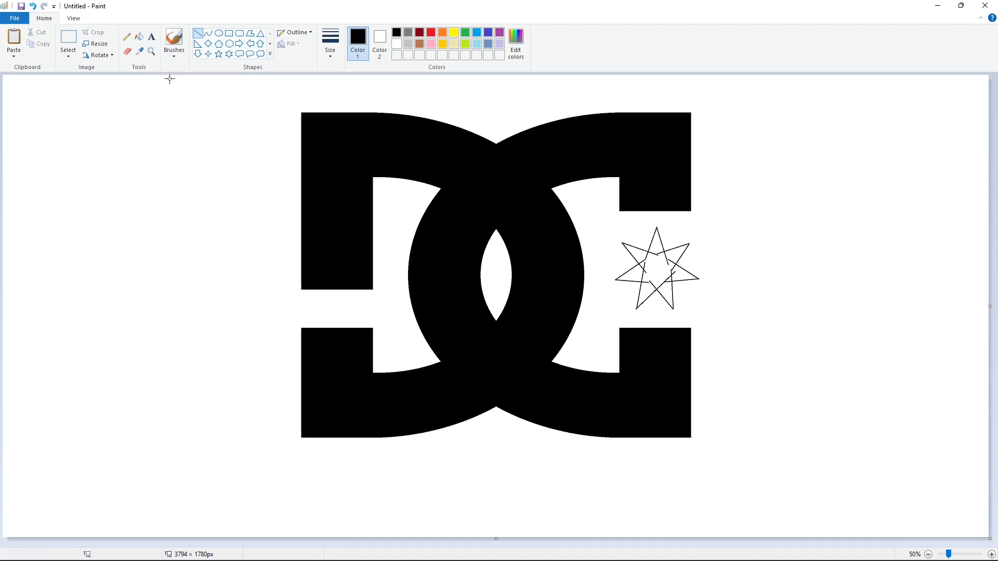
Fill the star's center and its points with black
{"action": "left_click", "coordinate": [139, 37]}
{"action": "left_click", "coordinate": [655, 269]}
{"action": "left_click", "coordinate": [635, 252]}
{"action": "left_click", "coordinate": [656, 248]}
{"action": "left_click", "coordinate": [633, 276]}
{"action": "left_click", "coordinate": [667, 292]}
{"action": "left_click", "coordinate": [685, 273]}
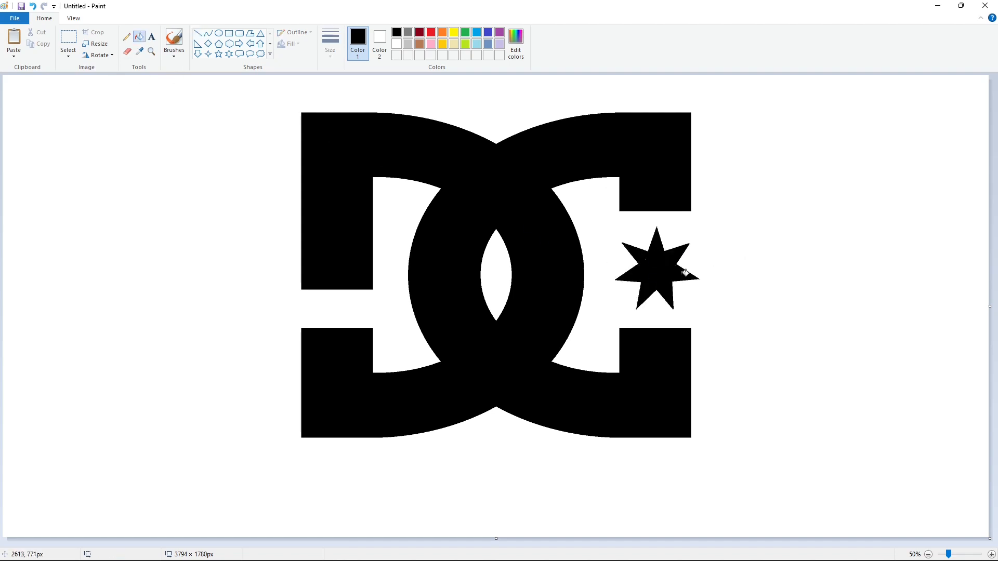
Add the text DC in Arial Black, size 200, and place it below the logo's lower-left part
{"action": "left_click", "coordinate": [151, 36]}
{"action": "left_click", "coordinate": [231, 387]}
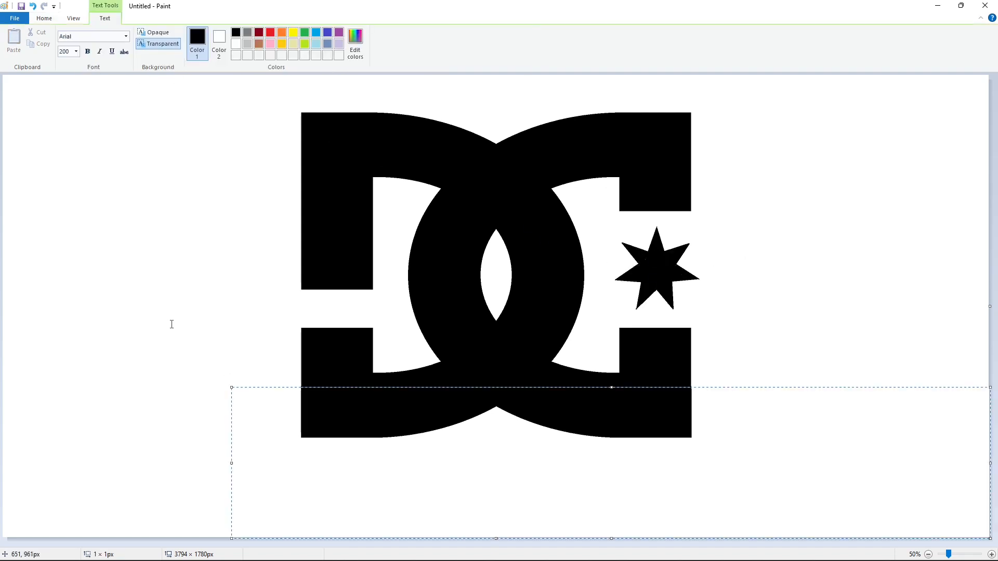
{"action": "left_click", "coordinate": [126, 37]}
{"action": "scroll", "coordinate": [125, 312], "scroll_direction": "down", "scroll_amount": 1}
{"action": "left_click", "coordinate": [125, 318]}
{"action": "type", "text": "d"}
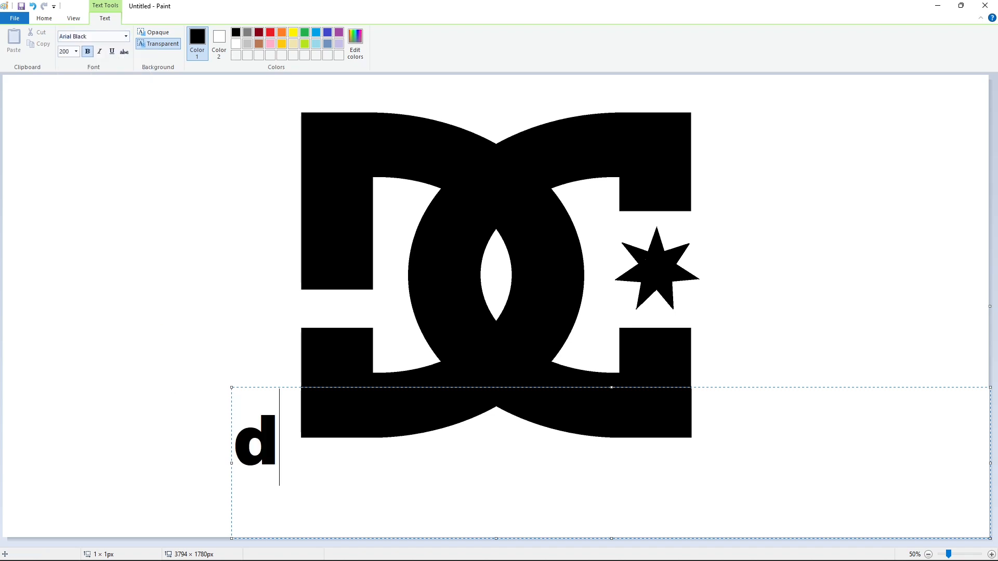
{"action": "key", "text": "BackSpace"}
{"action": "type", "text": "DC"}
{"action": "left_click_drag", "start_coordinate": [231, 387], "coordinate": [298, 424]}
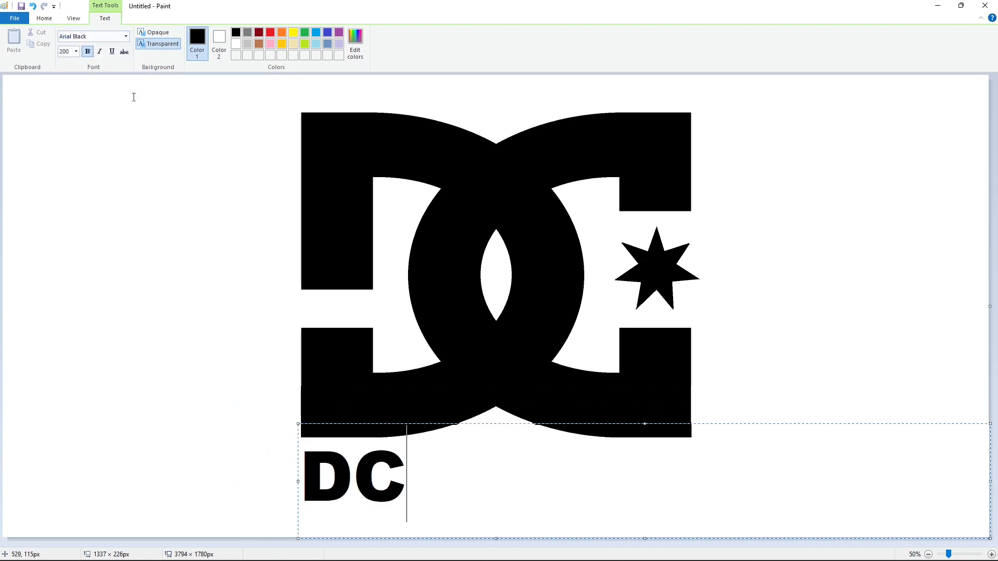
Append SHOESCO in Arial and USA in Arial Black to the DC text
{"action": "left_click", "coordinate": [126, 37]}
{"action": "left_click", "coordinate": [80, 359]}
{"action": "type", "text": "SH"}
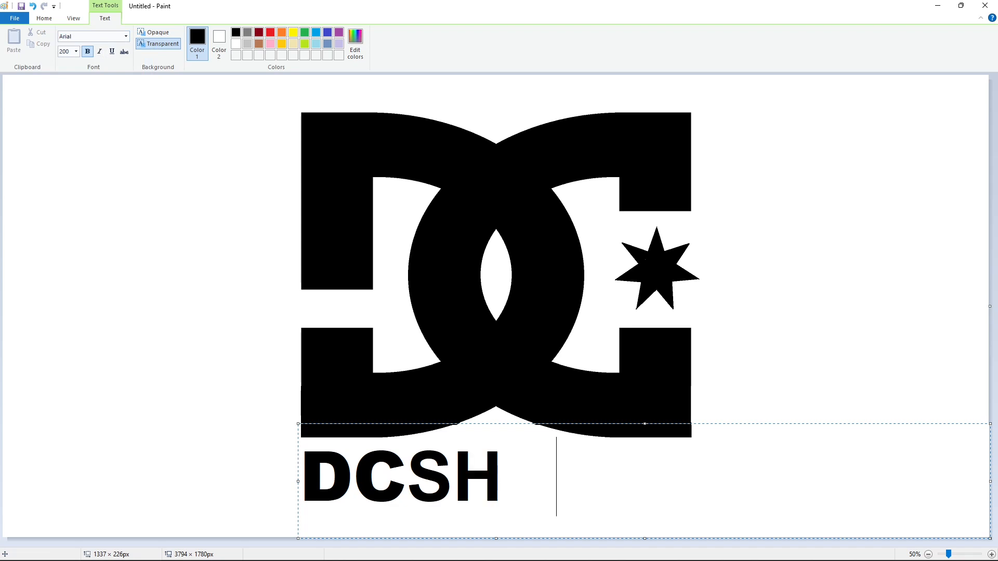
{"action": "type", "text": "OESCO"}
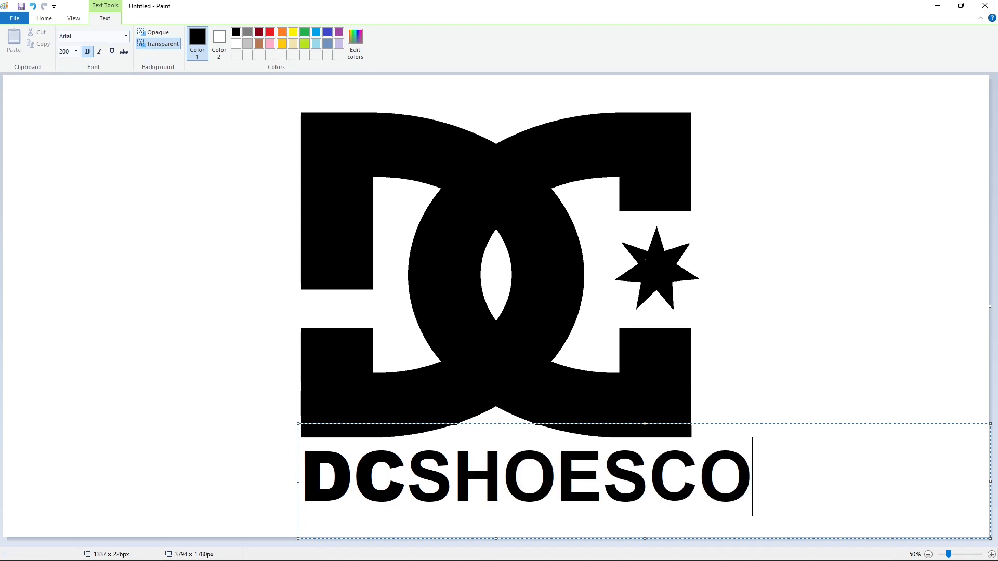
{"action": "left_click", "coordinate": [126, 37]}
{"action": "left_click", "coordinate": [92, 348]}
{"action": "type", "text": "USA"}
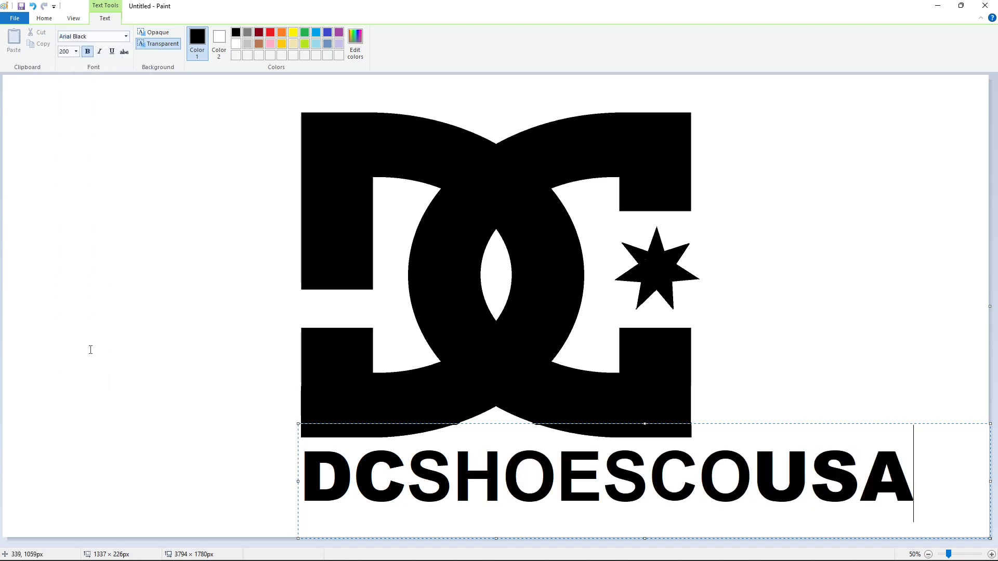
Reduce the font size of the whole text, trying 150, 120 and 129 before settling on 127
{"action": "key", "text": "ctrl+a"}
{"action": "left_click", "coordinate": [76, 51]}
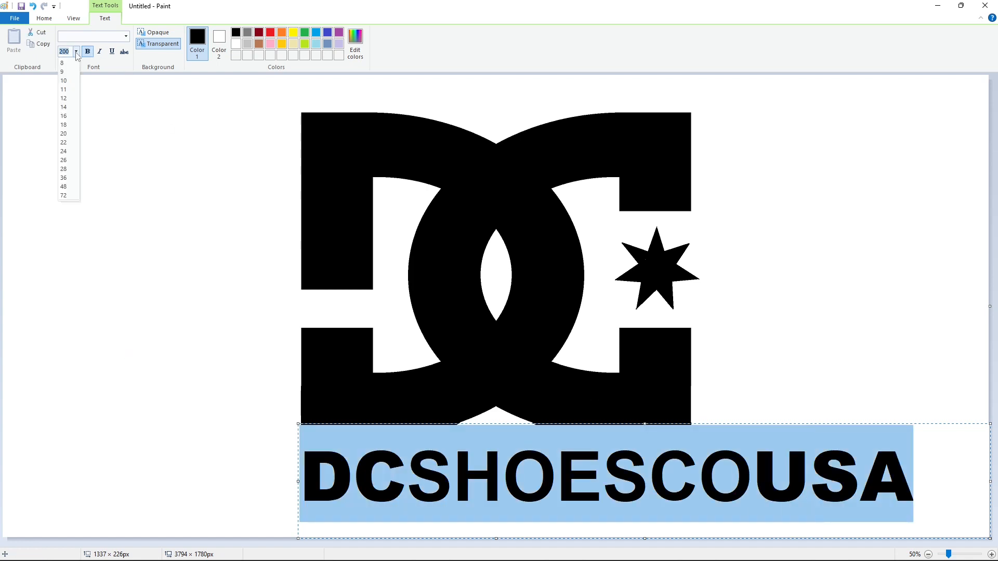
{"action": "type", "text": "150"}
{"action": "key", "text": "Return"}
{"action": "left_click", "coordinate": [76, 53]}
{"action": "type", "text": "120"}
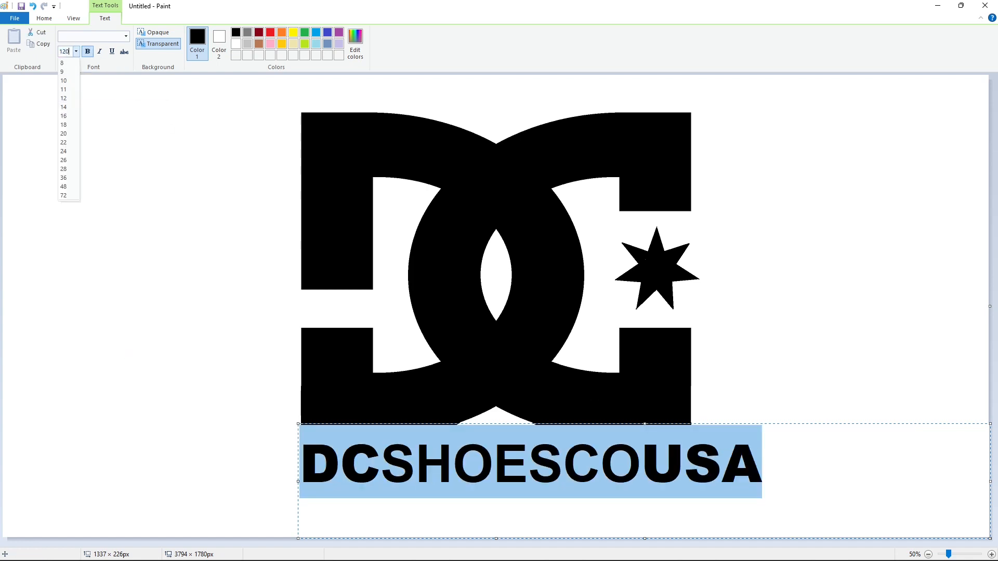
{"action": "key", "text": "Return"}
{"action": "left_click", "coordinate": [77, 53]}
{"action": "type", "text": "129"}
{"action": "key", "text": "Return"}
{"action": "left_click", "coordinate": [77, 53]}
{"action": "type", "text": "127"}
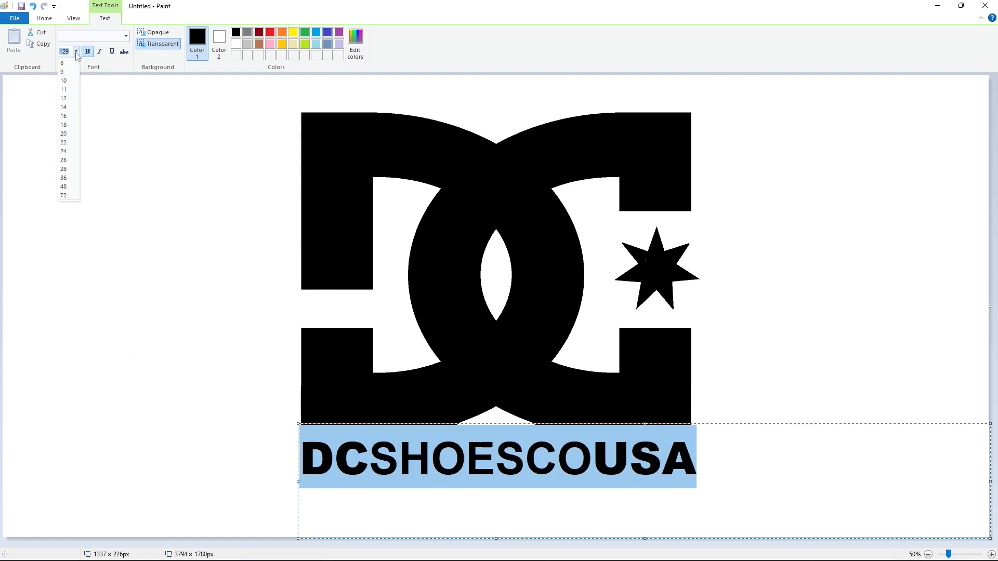
{"action": "key", "text": "Return"}
Move the text box down until it clears the logo's bottom edge and commit the text
{"action": "left_click", "coordinate": [753, 474]}
{"action": "left_click_drag", "start_coordinate": [295, 422], "coordinate": [300, 442]}
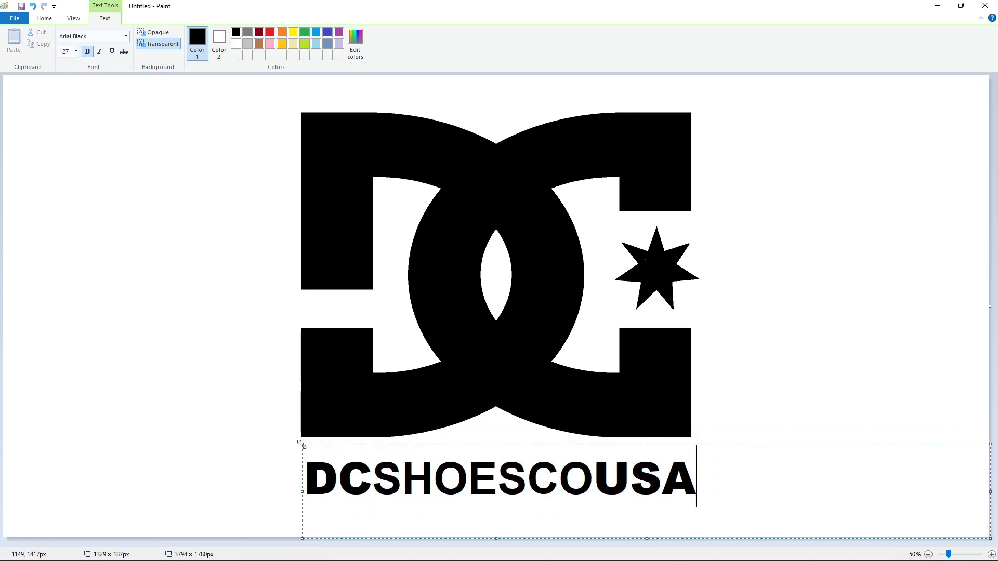
{"action": "left_click", "coordinate": [281, 442]}
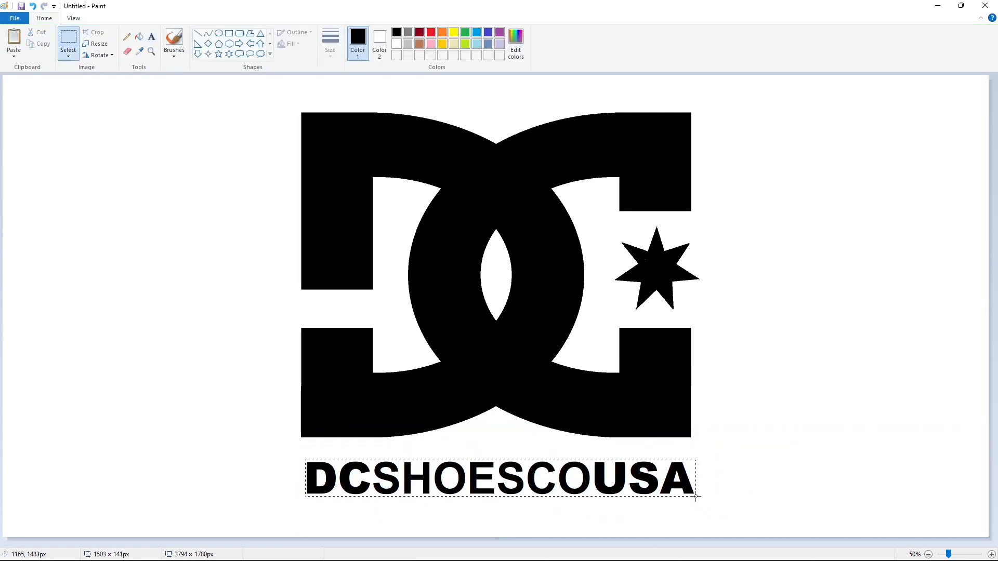
Cut the DCSHOESCOUSA text, paste it back and nudge it down to sit just below the logo, aligned with its sides
{"action": "key", "text": "ctrl+x"}
{"action": "key", "text": "ctrl+v"}
{"action": "left_click_drag", "start_coordinate": [168, 89], "coordinate": [466, 422]}
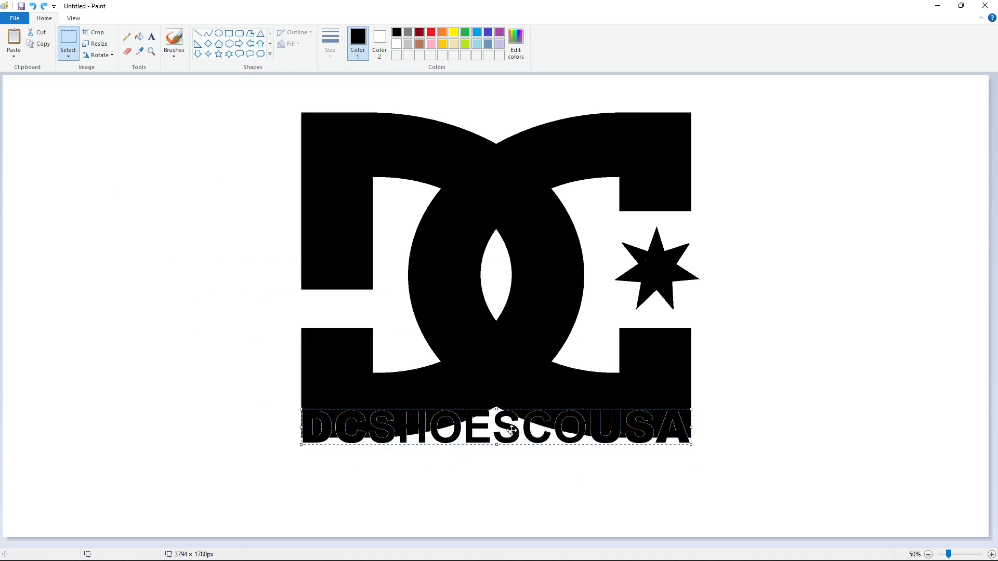
{"action": "key", "text": "Down"}
{"action": "key", "text": "Down"}
{"action": "key", "text": "Down"}
{"action": "key", "text": "Down"}
{"action": "key", "text": "Down"}
{"action": "key", "text": "Down"}
{"action": "key", "text": "Down"}
{"action": "key", "text": "Down"}
{"action": "key", "text": "Down"}
{"action": "key", "text": "Down"}
{"action": "key", "text": "Down"}
{"action": "key", "text": "Down"}
{"action": "key", "text": "Down"}
{"action": "key", "text": "Down"}
{"action": "key", "text": "Down"}
{"action": "key", "text": "Down"}
{"action": "key", "text": "Down"}
{"action": "key", "text": "Down"}
{"action": "key", "text": "Down"}
{"action": "key", "text": "Down"}
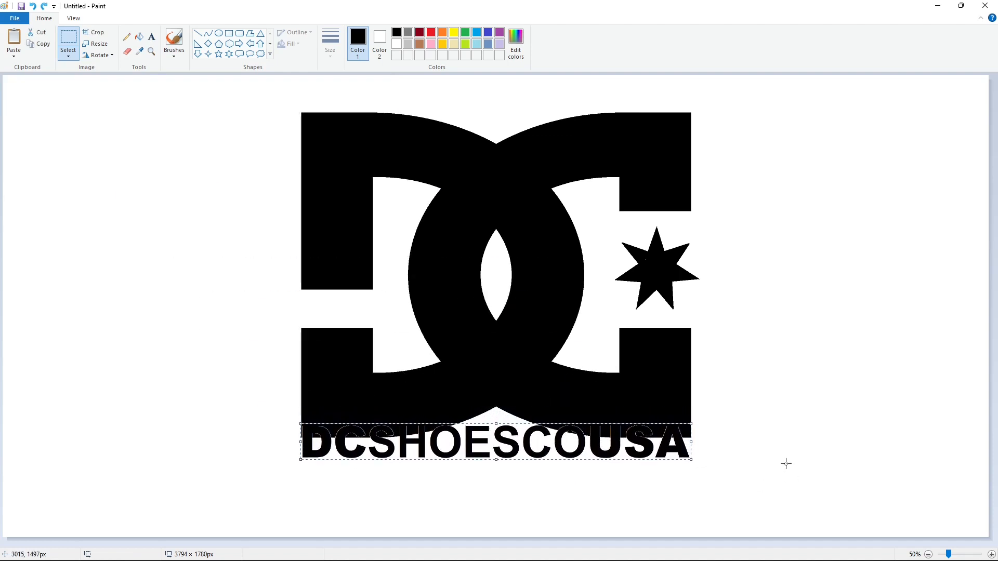
{"action": "key", "text": "Down"}
{"action": "key", "text": "Down"}
{"action": "key", "text": "Down"}
{"action": "key", "text": "Down"}
{"action": "key", "text": "Down"}
{"action": "key", "text": "Down"}
{"action": "key", "text": "Down"}
{"action": "key", "text": "Down"}
{"action": "key", "text": "Down"}
{"action": "key", "text": "Down"}
{"action": "key", "text": "Down"}
{"action": "key", "text": "Down"}
{"action": "key", "text": "Down"}
{"action": "key", "text": "Down"}
{"action": "key", "text": "Down"}
{"action": "key", "text": "Down"}
{"action": "key", "text": "Down"}
{"action": "key", "text": "Down"}
{"action": "key", "text": "Down"}
{"action": "key", "text": "Down"}
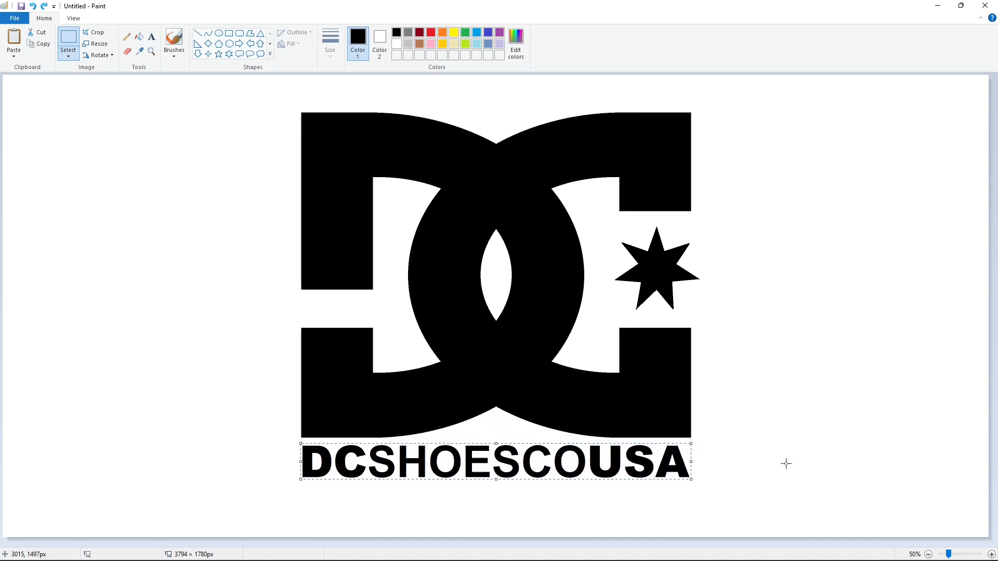
Delete the DCSHOESCOUSA text and start new text below the logo with DC in Arial Black, size 127
{"action": "key", "text": "Delete"}
{"action": "left_click", "coordinate": [152, 36]}
{"action": "left_click", "coordinate": [323, 436]}
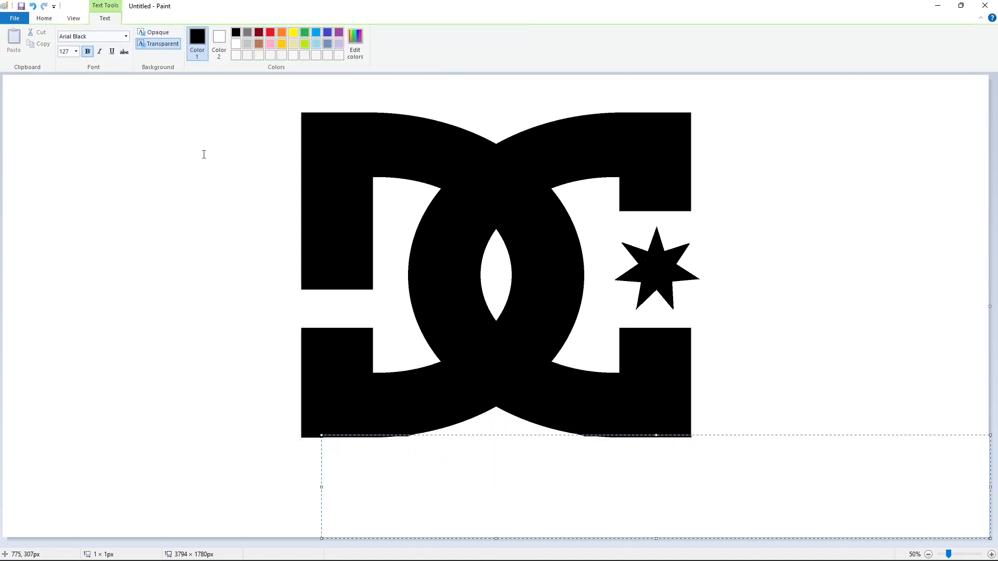
{"action": "type", "text": "DC"}
{"action": "key", "text": "BackSpace"}
{"action": "key", "text": "BackSpace"}
{"action": "type", "text": "DC"}
Append SHOECO in bold Arial to the DC text
{"action": "left_click", "coordinate": [126, 38]}
{"action": "left_click", "coordinate": [125, 389]}
{"action": "type", "text": "S"}
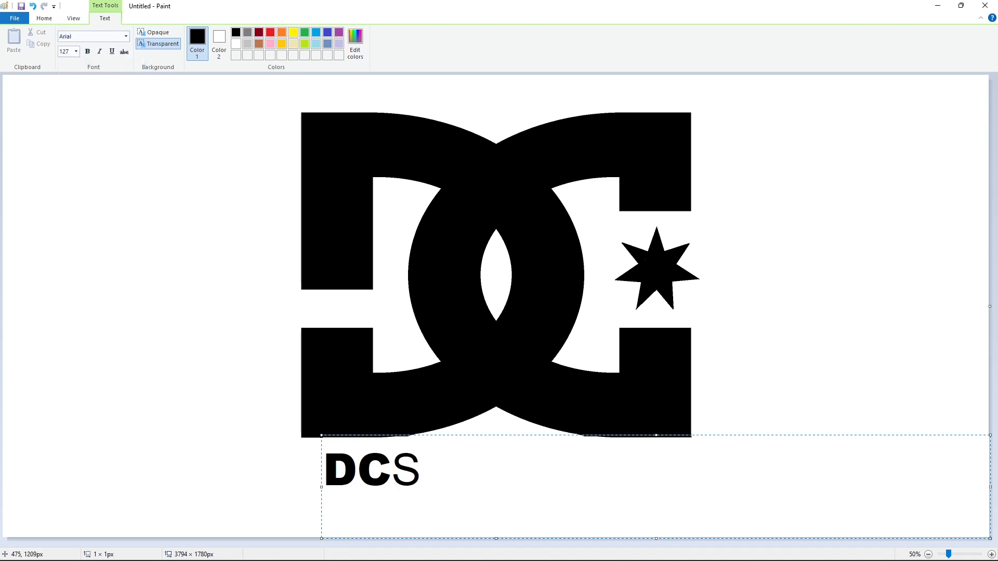
{"action": "key", "text": "BackSpace"}
{"action": "left_click", "coordinate": [87, 51]}
{"action": "type", "text": "SHOE"}
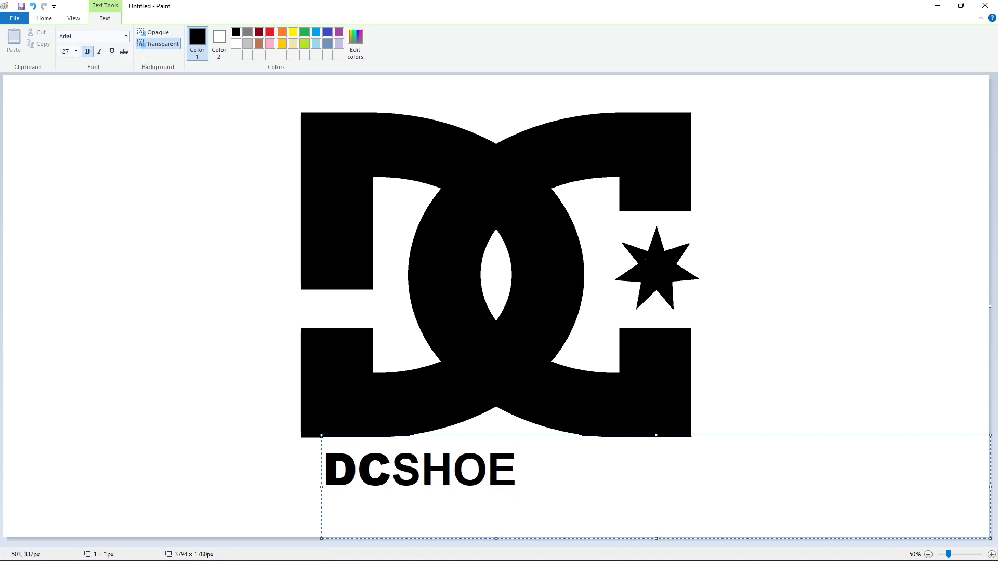
{"action": "type", "text": "CO"}
Append USA in Arial Black and move the text box so the text lines up with the logo's left edge
{"action": "left_click", "coordinate": [125, 36]}
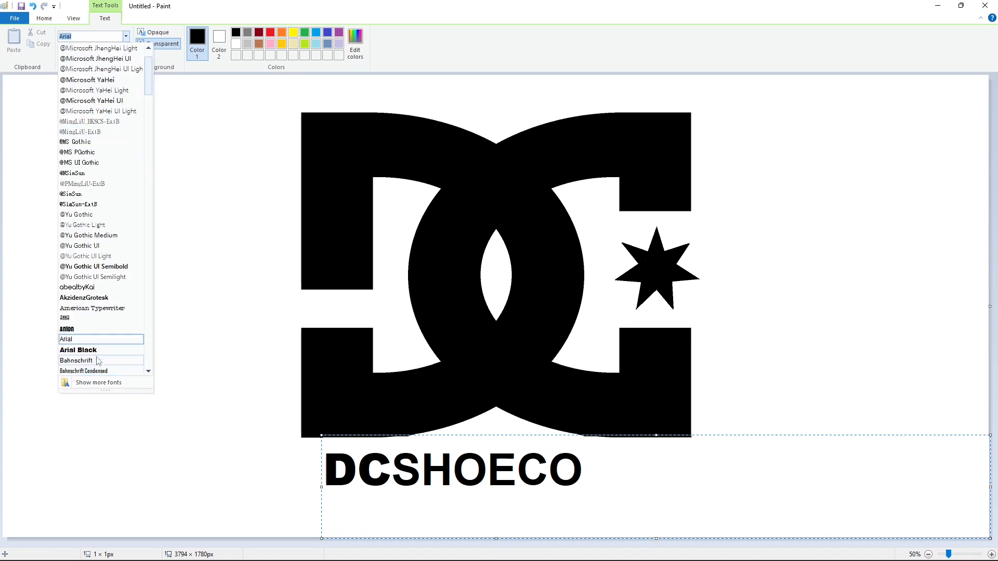
{"action": "left_click", "coordinate": [83, 345]}
{"action": "type", "text": "USA"}
{"action": "left_click_drag", "start_coordinate": [322, 436], "coordinate": [297, 429]}
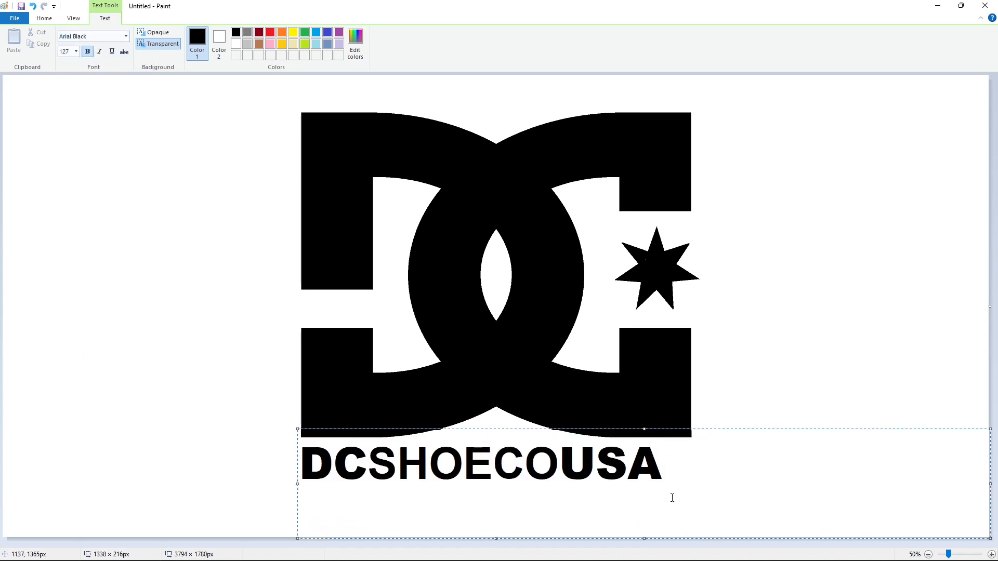
Try size 140 for the whole DCSHOECOUSA text below the logo
{"action": "left_click_drag", "start_coordinate": [670, 496], "coordinate": [268, 416]}
{"action": "left_click", "coordinate": [77, 52]}
{"action": "type", "text": "140"}
{"action": "key", "text": "Return"}
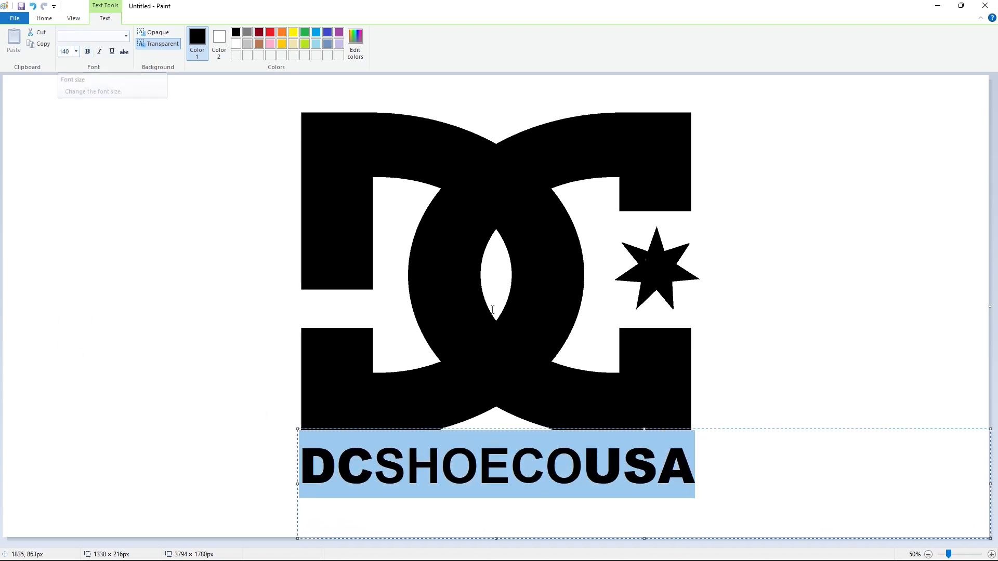
Set the whole DCSHOECOUSA text to size 138 to match the logo's width, and commit the text to the canvas
{"action": "left_click", "coordinate": [723, 460]}
{"action": "key", "text": "ctrl+a"}
{"action": "left_click", "coordinate": [76, 52]}
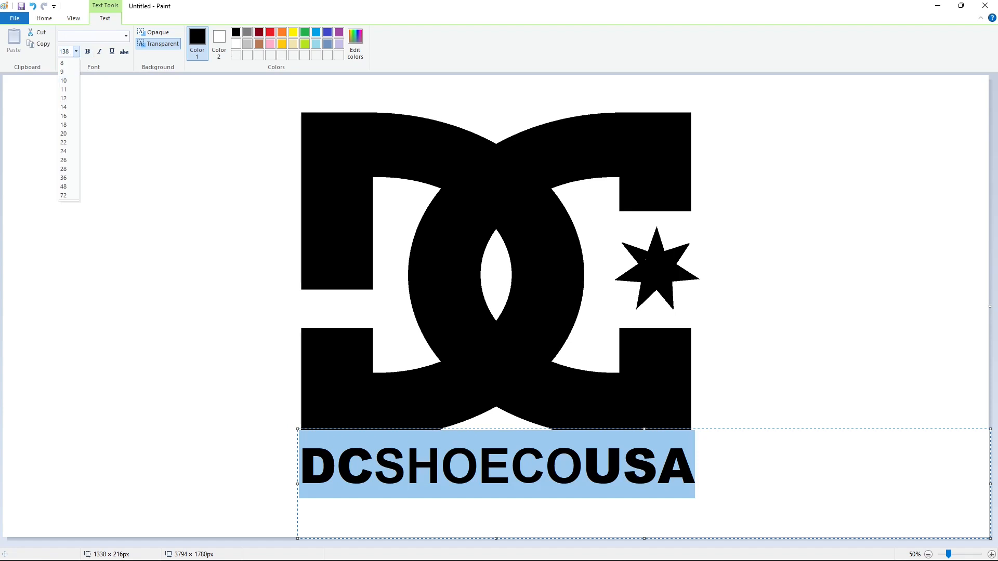
{"action": "left_click", "coordinate": [719, 477]}
{"action": "left_click", "coordinate": [705, 473]}
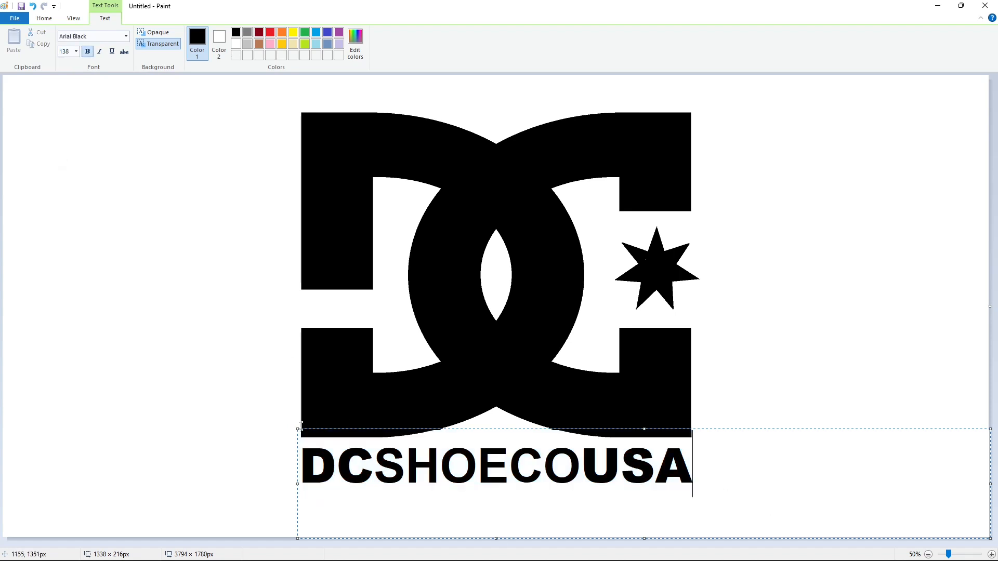
{"action": "left_click", "coordinate": [188, 181]}
Select the DCSHOECOUSA wordmark, cut it and paste it back as a movable selection
{"action": "left_click_drag", "start_coordinate": [298, 428], "coordinate": [691, 501]}
{"action": "left_click", "coordinate": [68, 37]}
{"action": "key", "text": "ctrl+x"}
{"action": "key", "text": "ctrl+v"}
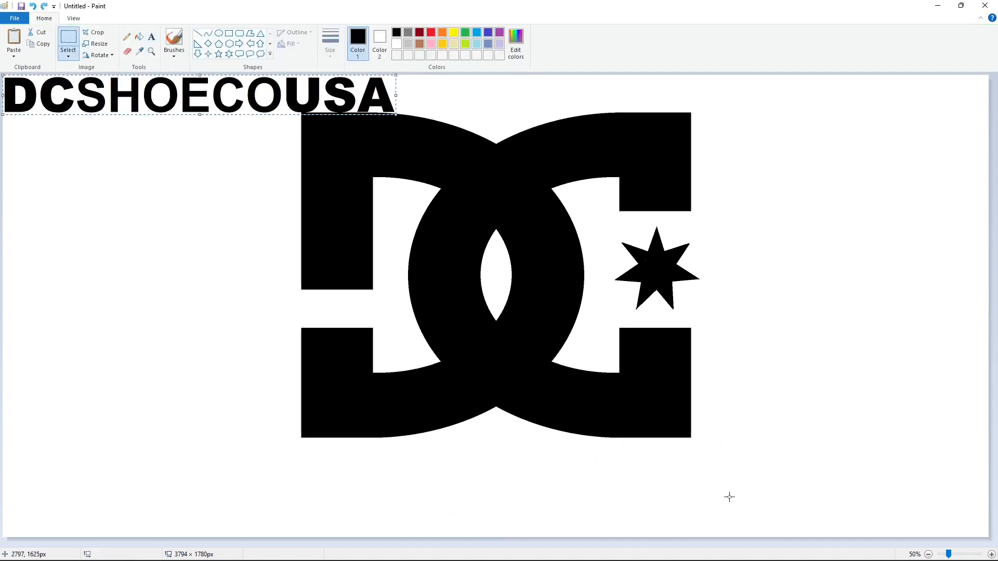
Move the pasted wordmark below the logo, aligned with its sides and separated by a clear gap, and deselect it
{"action": "left_click_drag", "start_coordinate": [202, 95], "coordinate": [500, 427]}
{"action": "key", "text": "Right"}
{"action": "key", "text": "Right"}
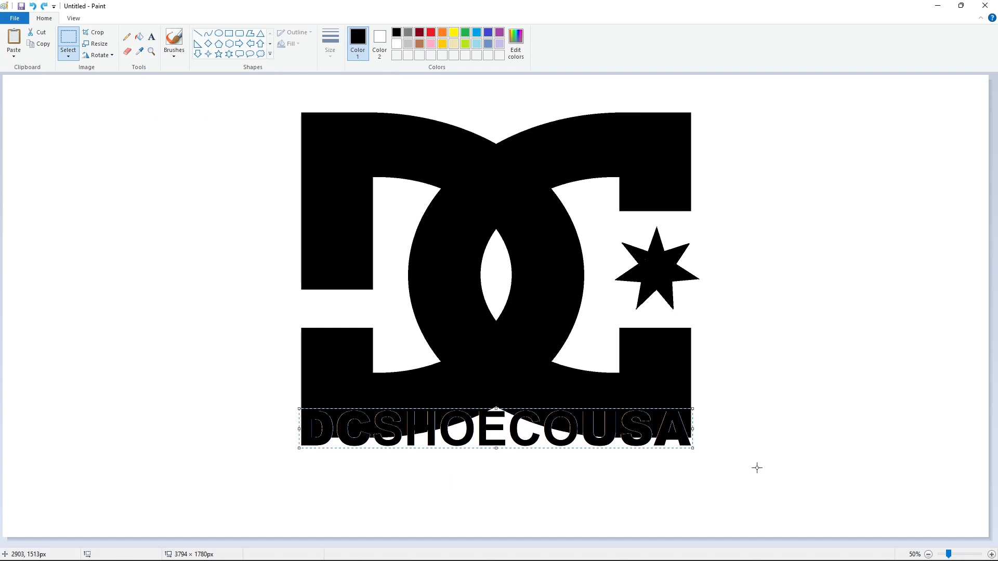
{"action": "key", "text": "Down"}
{"action": "key", "text": "Down"}
{"action": "key", "text": "Down"}
{"action": "key", "text": "Down"}
{"action": "key", "text": "Down"}
{"action": "key", "text": "Down"}
{"action": "key", "text": "Down"}
{"action": "key", "text": "Down"}
{"action": "key", "text": "Down"}
{"action": "key", "text": "Down"}
{"action": "key", "text": "Down"}
{"action": "key", "text": "Down"}
{"action": "key", "text": "Down"}
{"action": "key", "text": "Down"}
{"action": "key", "text": "Down"}
{"action": "key", "text": "Down"}
{"action": "key", "text": "Down"}
{"action": "key", "text": "Down"}
{"action": "key", "text": "Down"}
{"action": "key", "text": "Down"}
{"action": "key", "text": "Down"}
{"action": "key", "text": "Down"}
{"action": "key", "text": "Down"}
{"action": "key", "text": "Down"}
{"action": "key", "text": "Down"}
{"action": "key", "text": "Down"}
{"action": "key", "text": "Down"}
{"action": "key", "text": "Down"}
{"action": "key", "text": "Down"}
{"action": "key", "text": "Down"}
{"action": "key", "text": "Down"}
{"action": "key", "text": "Down"}
{"action": "key", "text": "Down"}
{"action": "key", "text": "Down"}
{"action": "key", "text": "Down"}
{"action": "key", "text": "Down"}
{"action": "key", "text": "Down"}
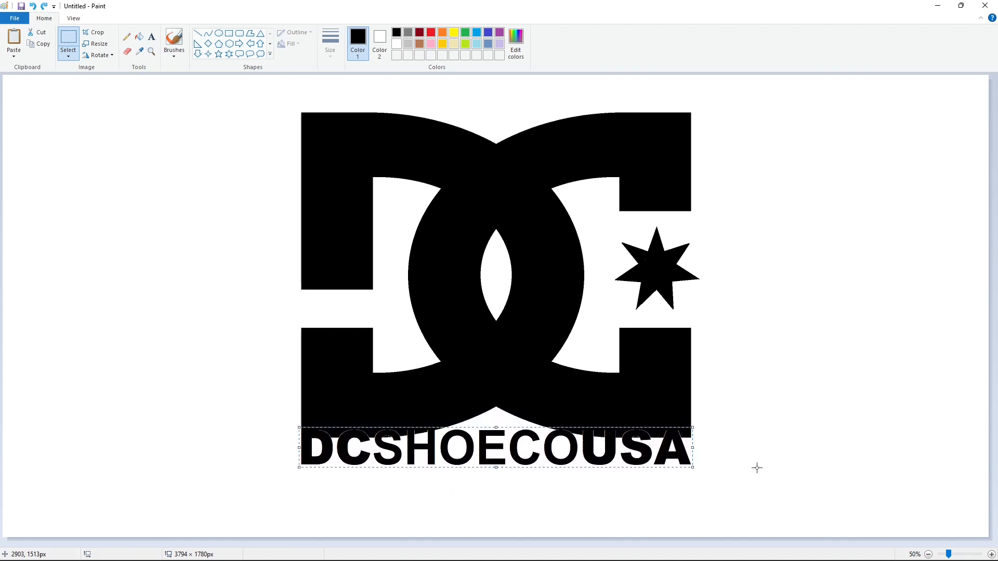
{"action": "key", "text": "Down"}
{"action": "key", "text": "Down"}
{"action": "key", "text": "Down"}
{"action": "key", "text": "Down"}
{"action": "key", "text": "Down"}
{"action": "key", "text": "Down"}
{"action": "key", "text": "Down"}
{"action": "key", "text": "Down"}
{"action": "key", "text": "Down"}
{"action": "key", "text": "Down"}
{"action": "key", "text": "Down"}
{"action": "key", "text": "Down"}
{"action": "key", "text": "Down"}
{"action": "key", "text": "Down"}
{"action": "key", "text": "Down"}
{"action": "key", "text": "Down"}
{"action": "key", "text": "Down"}
{"action": "key", "text": "Down"}
{"action": "key", "text": "Down"}
{"action": "key", "text": "Down"}
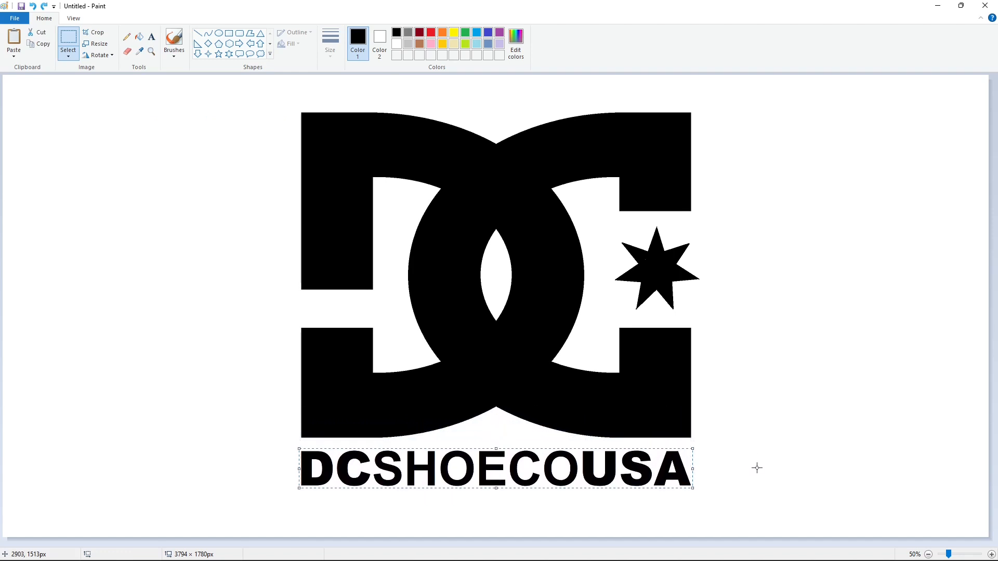
{"action": "key", "text": "Down"}
{"action": "key", "text": "Down"}
{"action": "key", "text": "Down"}
{"action": "left_click", "coordinate": [757, 468]}
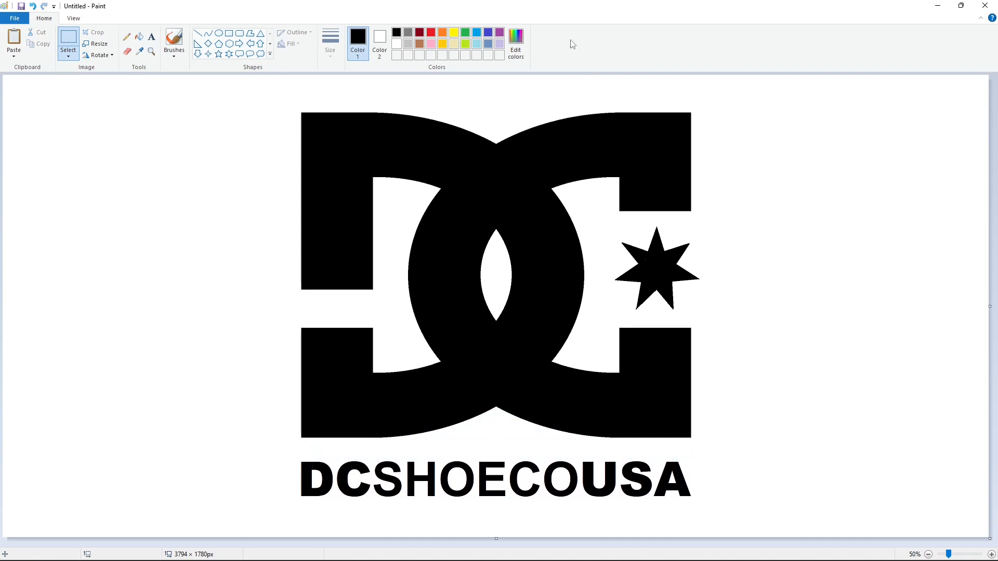